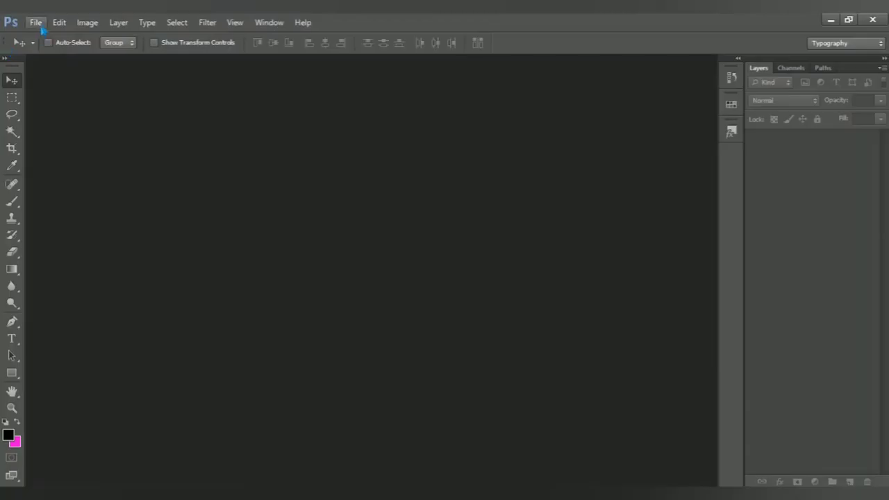
# - Create a new document from the 2560 × 1440 px preset
pyautogui.click(34, 23)
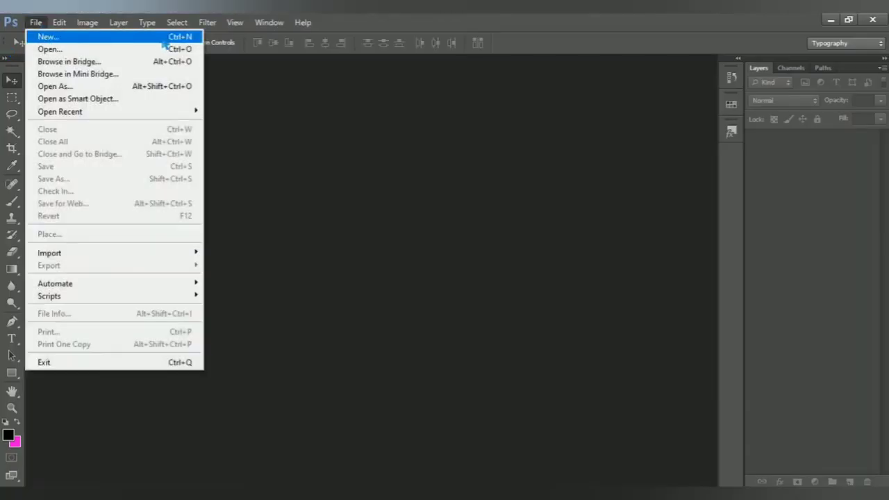
pyautogui.press('Escape')
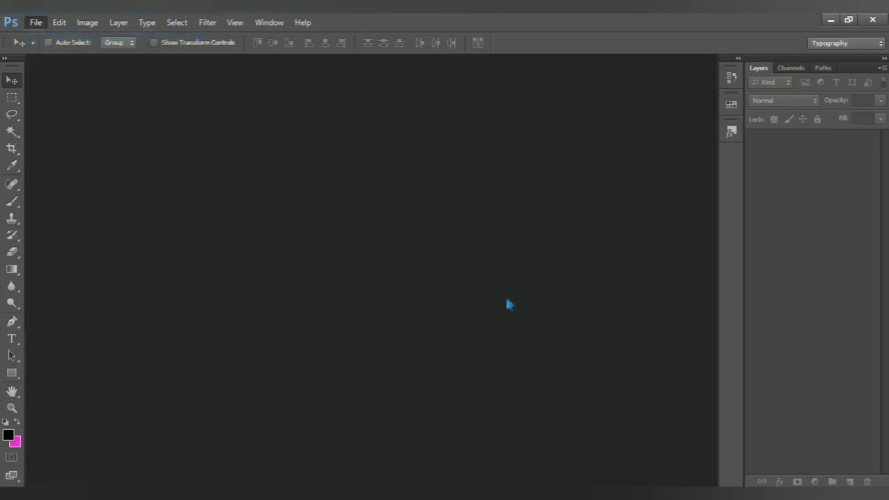
pyautogui.hotkey('ctrl', 'n')
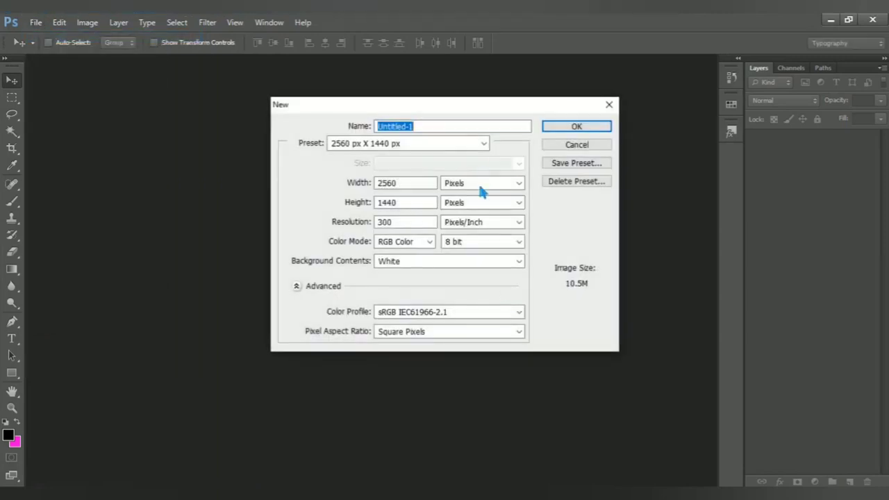
pyautogui.click(484, 143)
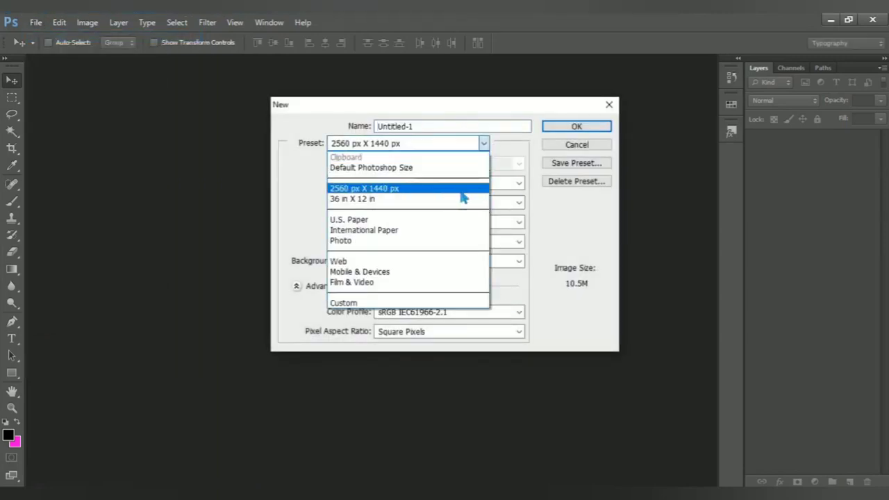
pyautogui.click(476, 193)
pyautogui.click(576, 128)
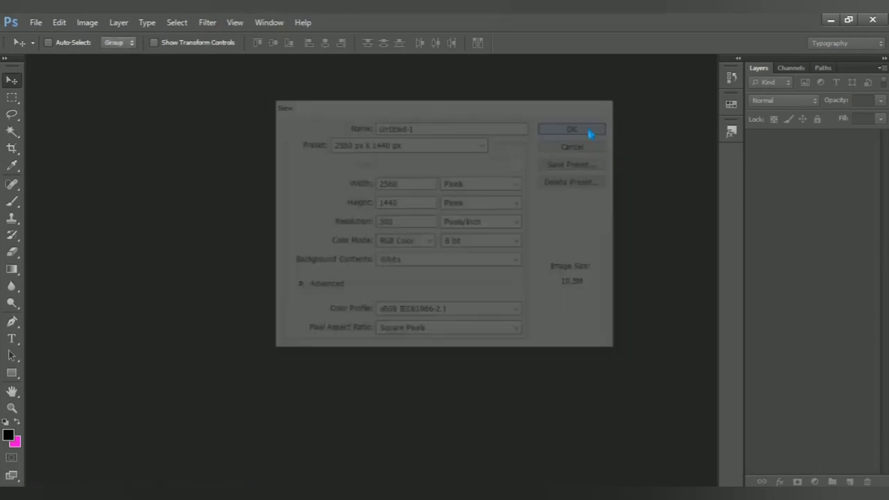
# - Add a black Solid Color fill layer, Color Fill 1, over the Background
pyautogui.click(814, 481)
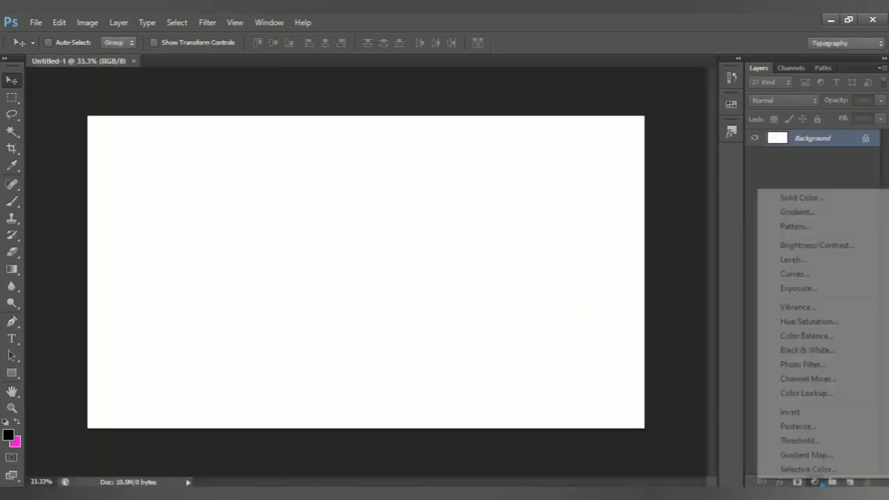
pyautogui.click(804, 200)
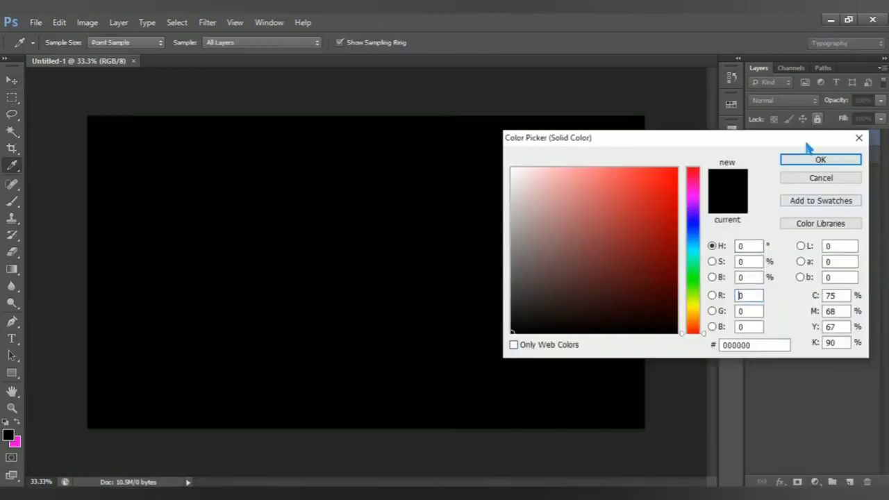
pyautogui.click(813, 161)
pyautogui.click(813, 161)
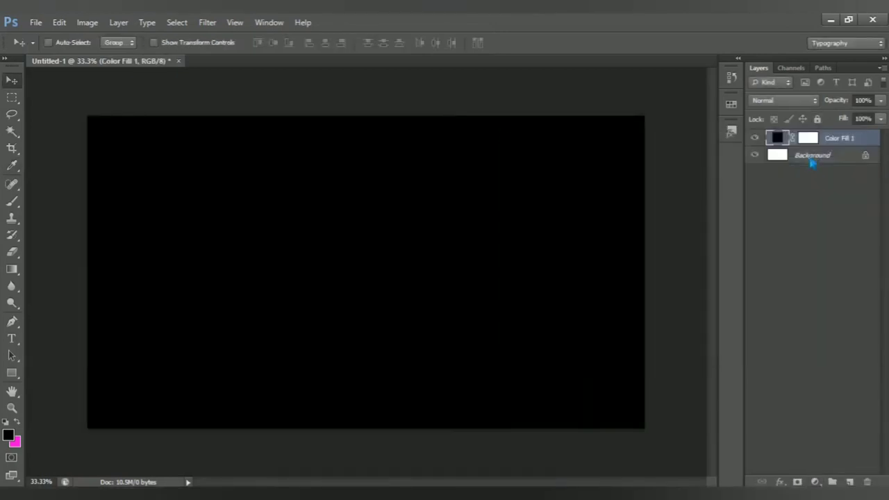
# - Open pexels-alesia-kozik-6004828 (1).jpg from the AS folder
pyautogui.click(36, 22)
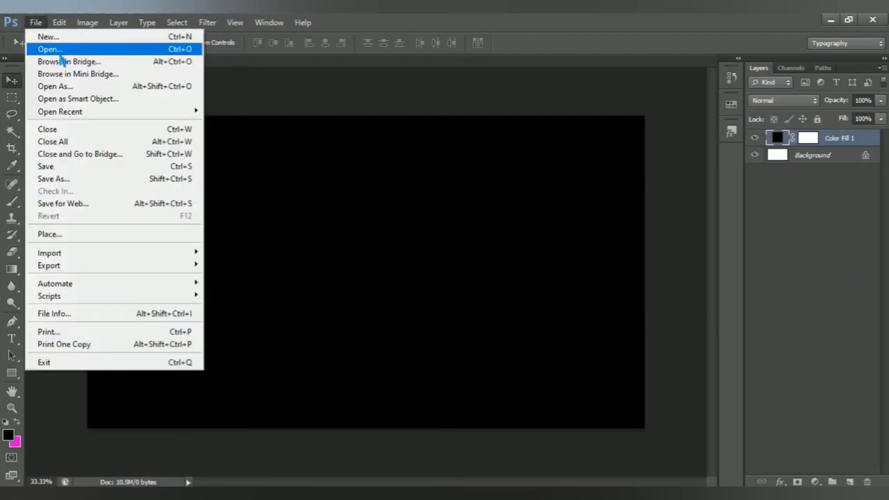
pyautogui.click(104, 50)
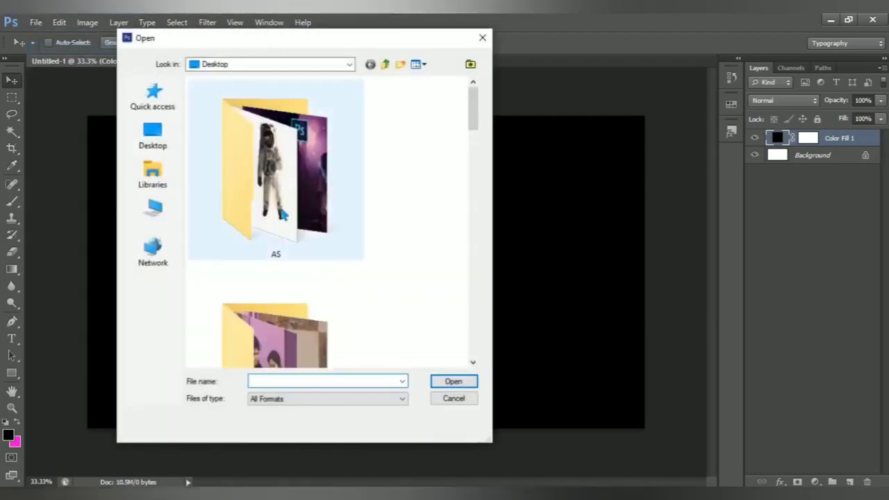
pyautogui.doubleClick(275, 207)
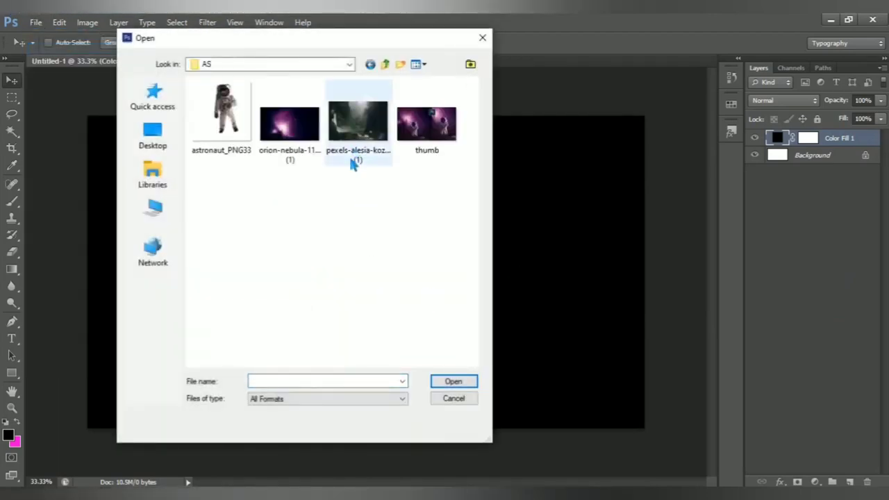
pyautogui.click(371, 136)
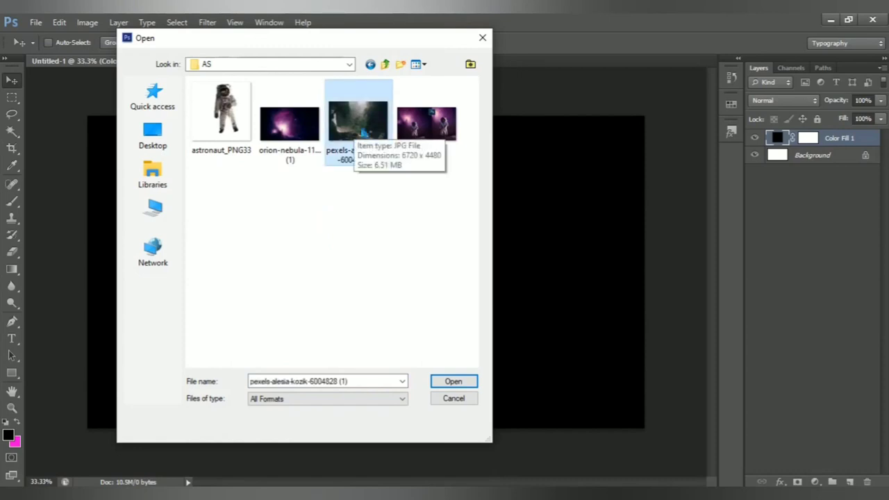
pyautogui.click(454, 384)
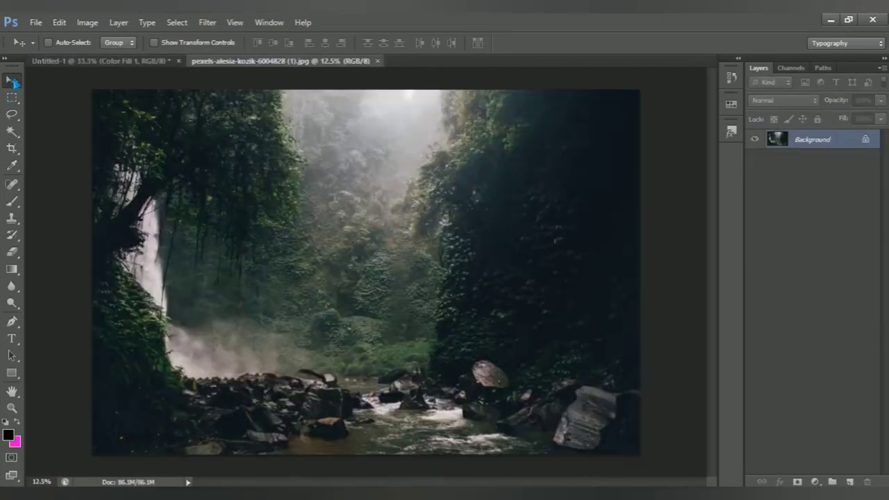
# - Drag the waterfall photo into Untitled-1 as Layer 1 and scale it to about 39%
pyautogui.moveTo(341, 229); pyautogui.dragTo(397, 306)
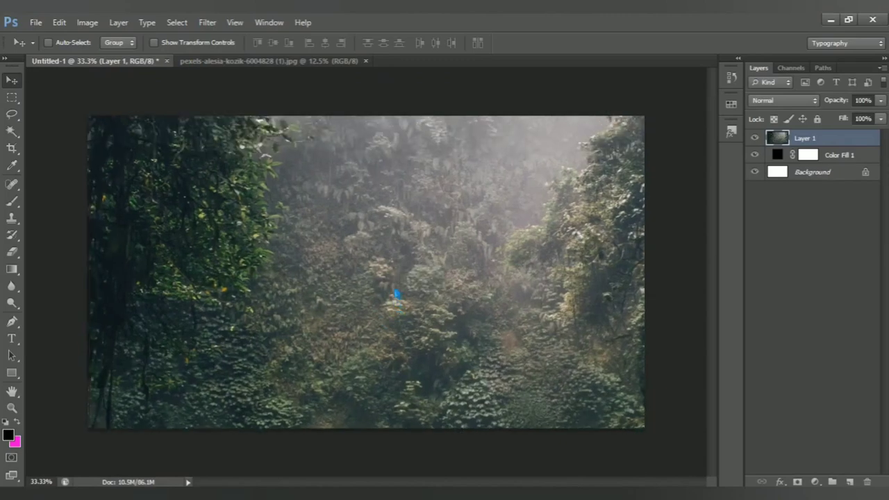
pyautogui.hotkey('ctrl', 't')
pyautogui.hotkey('ctrl', '0')
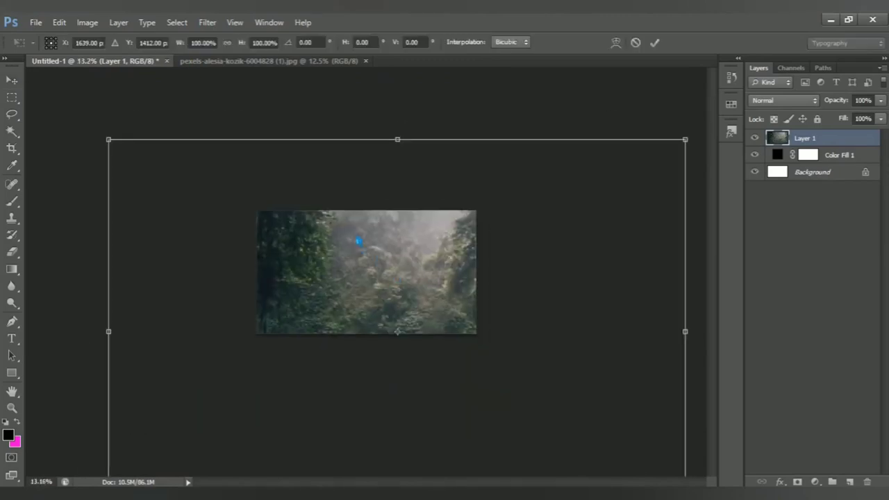
pyautogui.moveTo(110, 149)
pyautogui.mouseDown()
pyautogui.moveTo(330, 299)
pyautogui.moveTo(301, 252)
pyautogui.mouseUp()
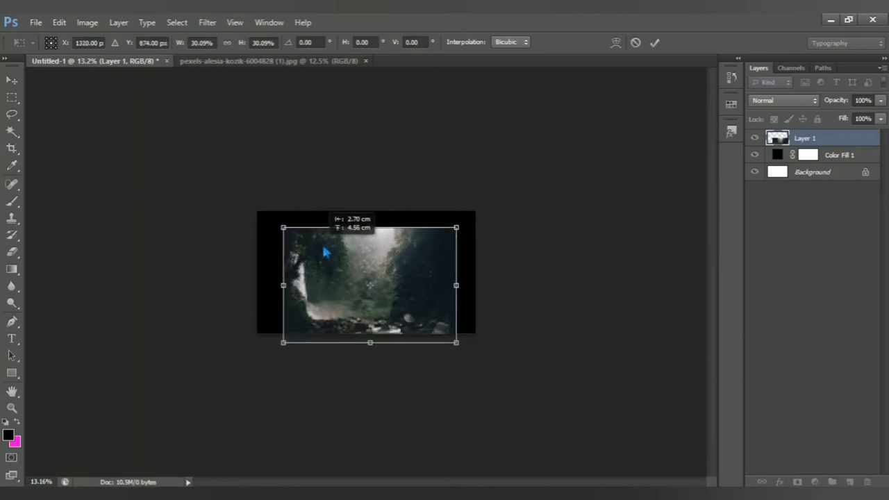
pyautogui.moveTo(454, 228); pyautogui.dragTo(493, 226)
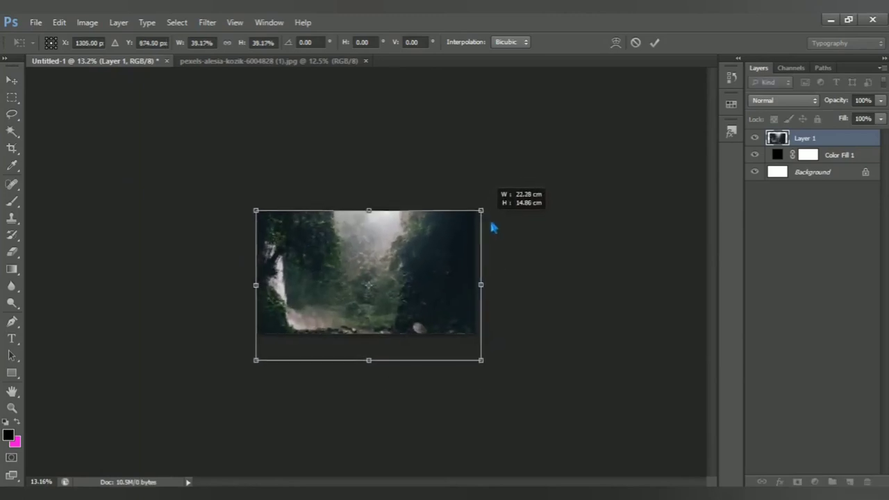
pyautogui.hotkey('ctrl', '0')
# - Fine-tune Layer 1 to 38.71% and position it to fill the canvas
pyautogui.moveTo(602, 307); pyautogui.dragTo(598, 294)
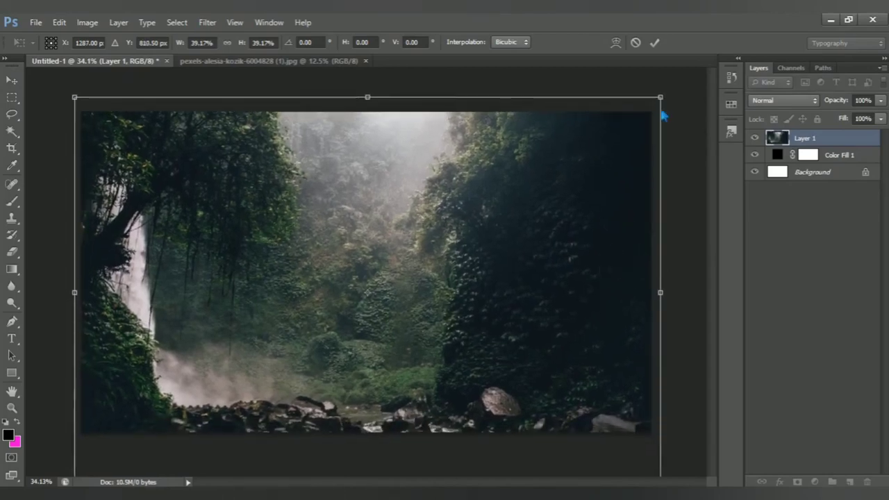
pyautogui.moveTo(663, 106); pyautogui.dragTo(660, 109)
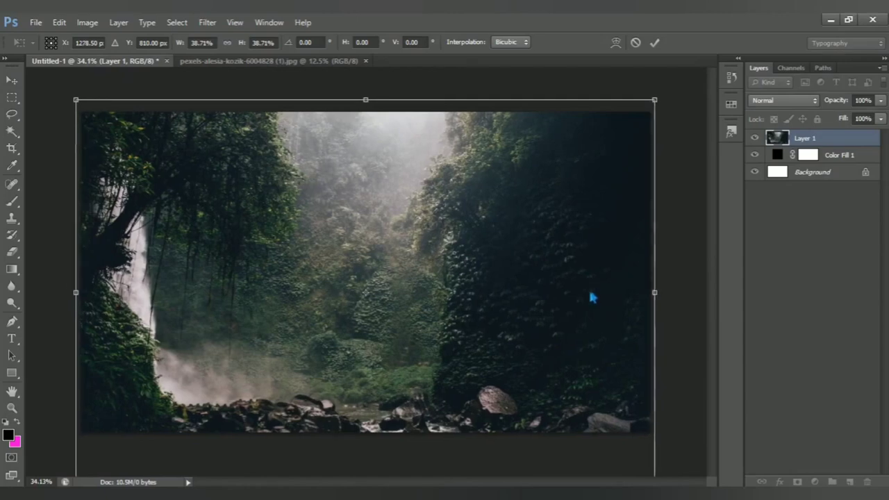
pyautogui.moveTo(590, 298)
pyautogui.mouseDown()
pyautogui.moveTo(594, 246)
pyautogui.moveTo(572, 332)
pyautogui.mouseUp()
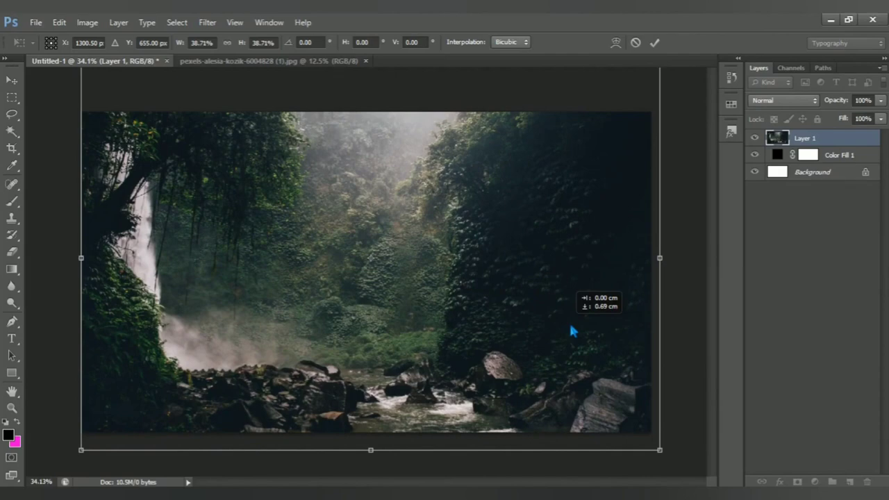
pyautogui.moveTo(570, 326)
pyautogui.mouseDown()
pyautogui.moveTo(573, 316)
pyautogui.moveTo(574, 323)
pyautogui.mouseUp()
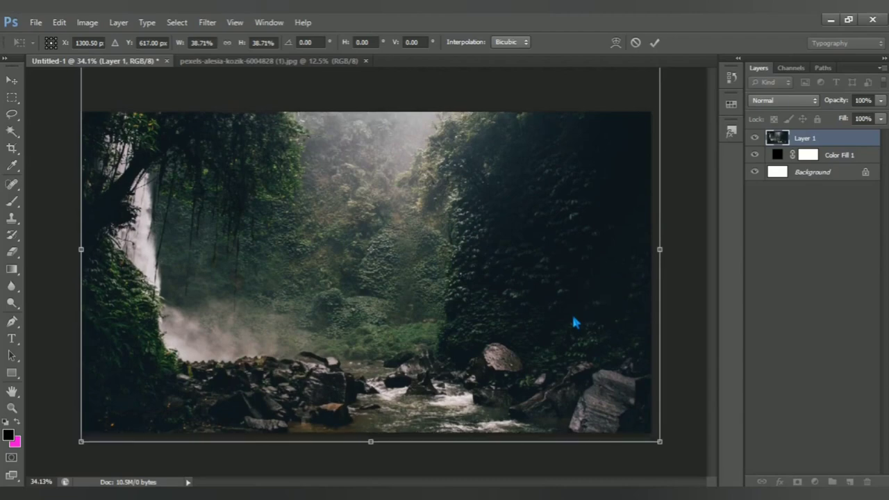
pyautogui.press('Return')
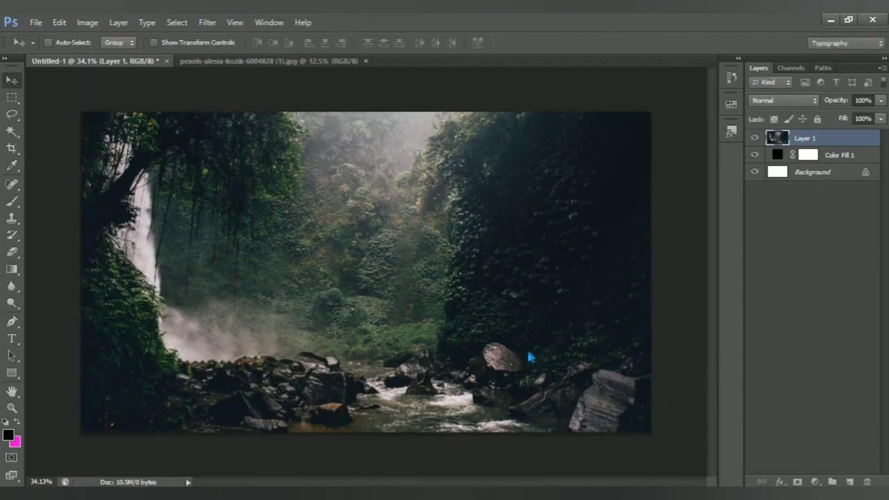
pyautogui.scroll(-1, 555, 361)
pyautogui.scroll(-1, 570, 363)
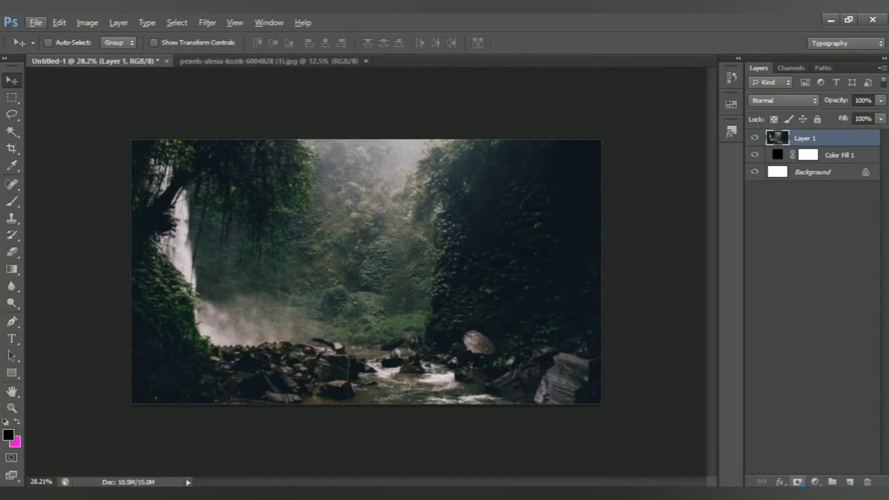
# - Add a layer mask to Layer 1, close the waterfall photo, and ready a black brush
pyautogui.click(797, 481)
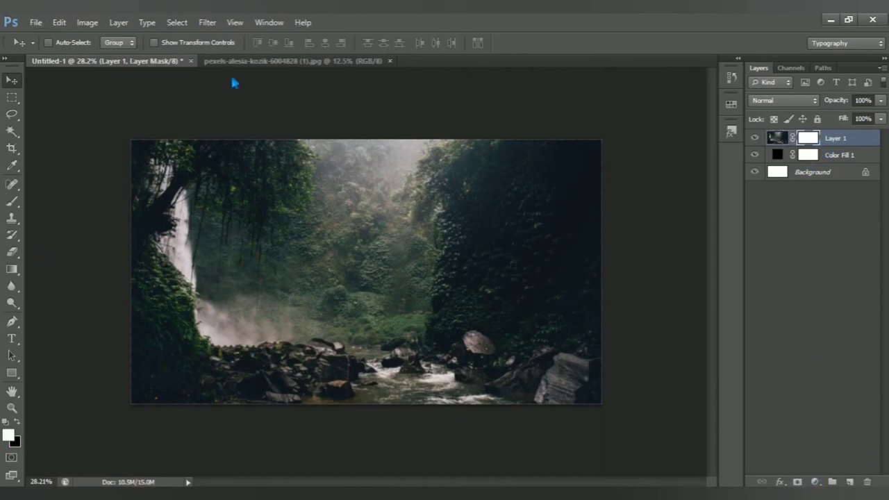
pyautogui.click(390, 61)
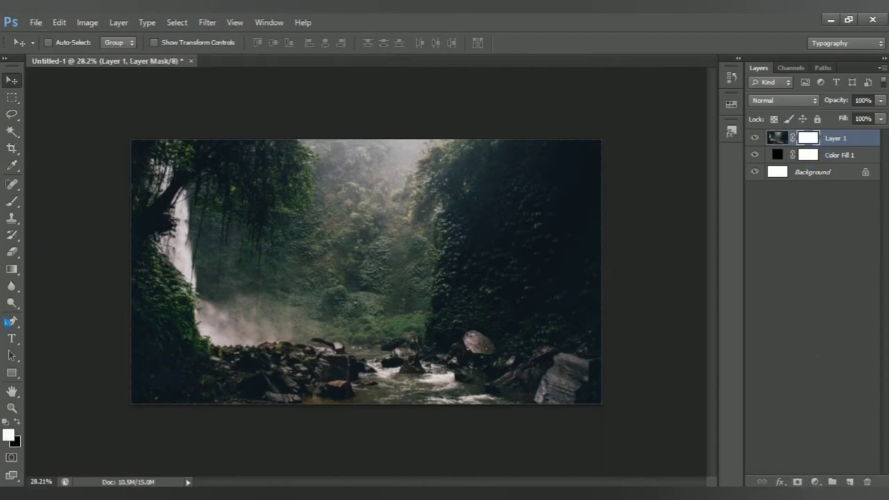
pyautogui.click(21, 204)
pyautogui.click(98, 205)
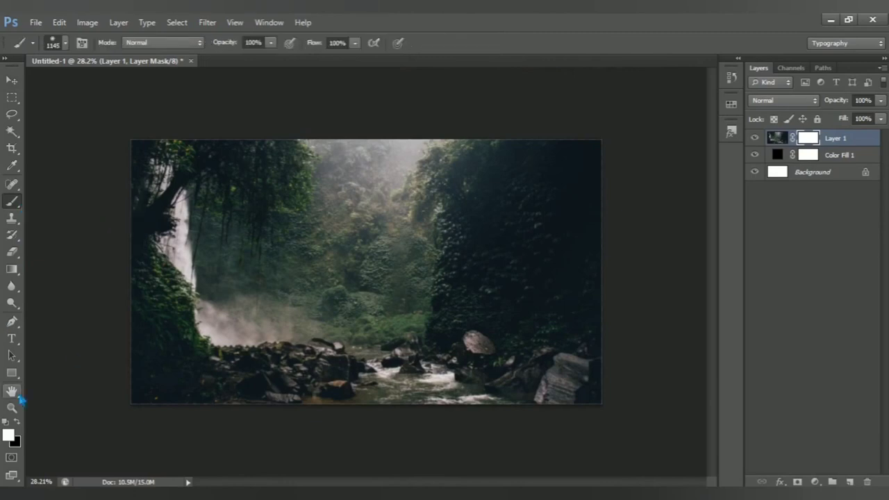
pyautogui.click(10, 439)
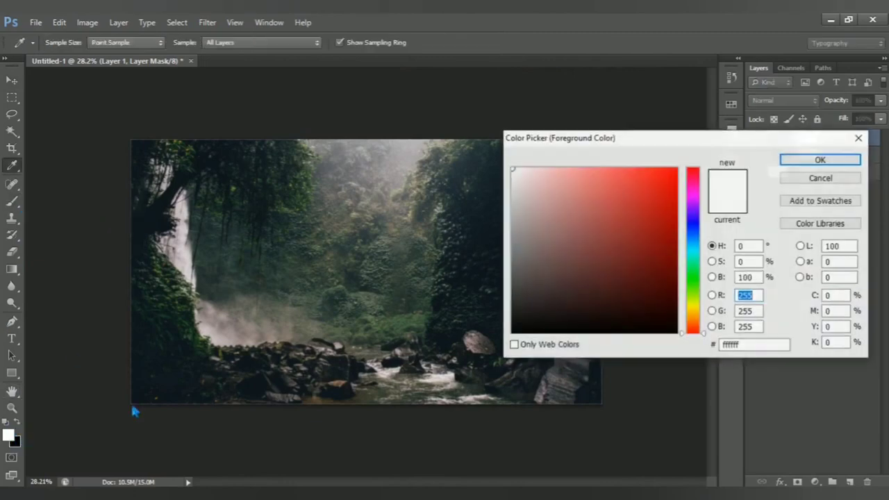
pyautogui.moveTo(532, 298); pyautogui.dragTo(518, 366)
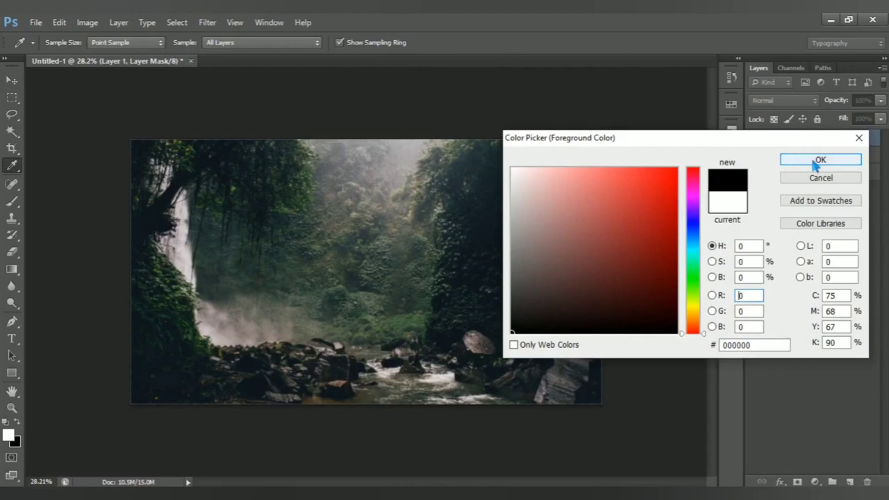
pyautogui.click(782, 162)
# - Paint the mask black to hide everything above the rocky stream
pyautogui.moveTo(154, 198)
pyautogui.mouseDown()
pyautogui.moveTo(594, 254)
pyautogui.moveTo(149, 254)
pyautogui.moveTo(173, 266)
pyautogui.moveTo(154, 298)
pyautogui.moveTo(303, 241)
pyautogui.moveTo(213, 280)
pyautogui.moveTo(406, 252)
pyautogui.moveTo(577, 242)
pyautogui.moveTo(657, 298)
pyautogui.moveTo(687, 352)
pyautogui.mouseUp()
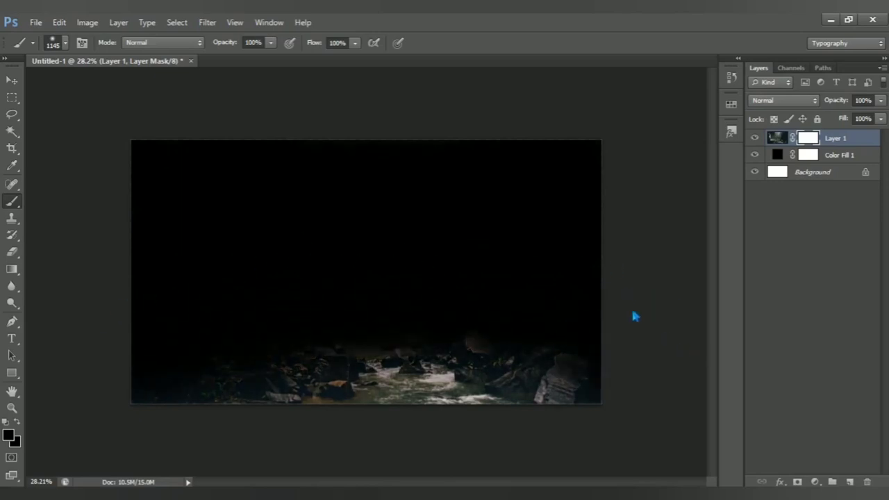
pyautogui.moveTo(634, 316); pyautogui.dragTo(507, 268)
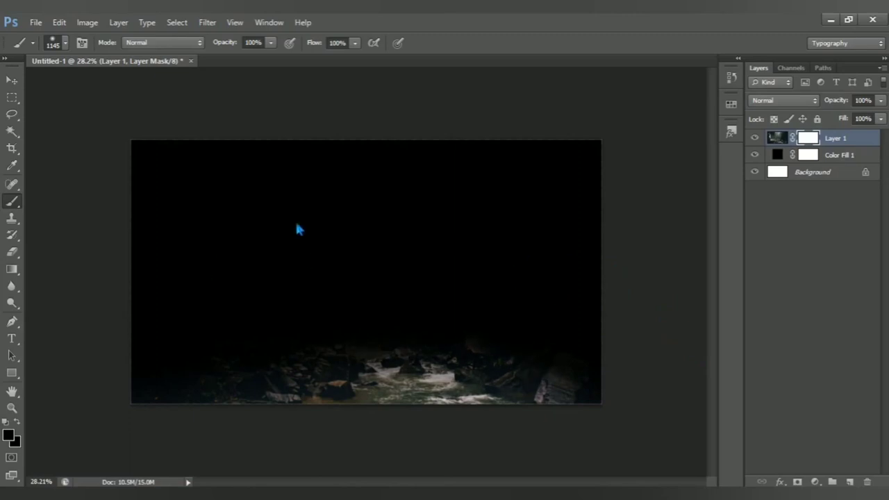
pyautogui.scroll(1, 338, 345)
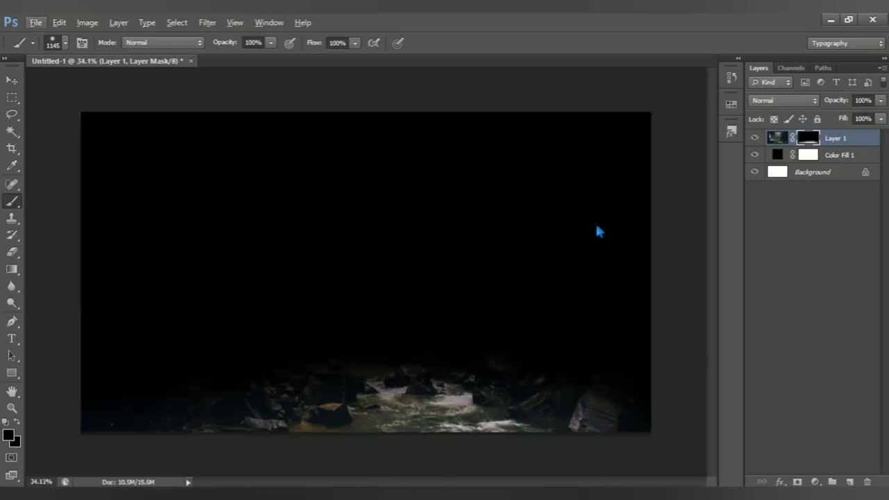
# - Add a Brightness/Contrast layer clipped to Layer 1 with brightness −95 and contrast 49
pyautogui.click(815, 481)
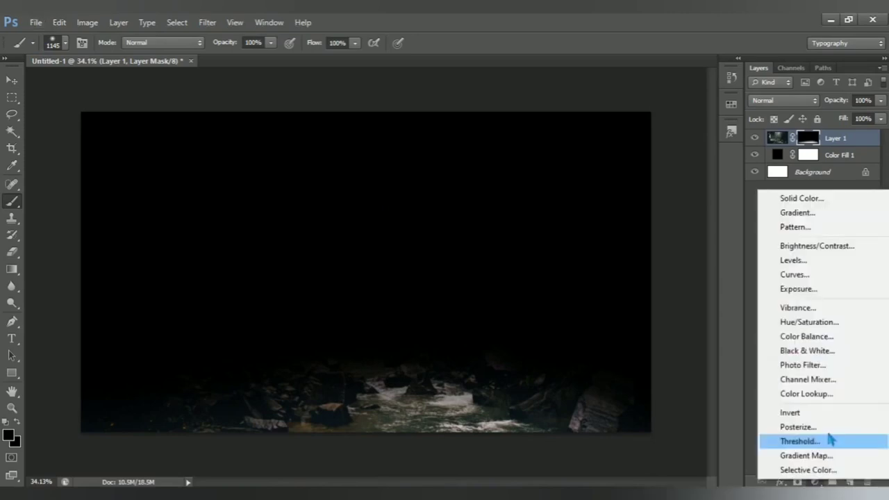
pyautogui.click(850, 247)
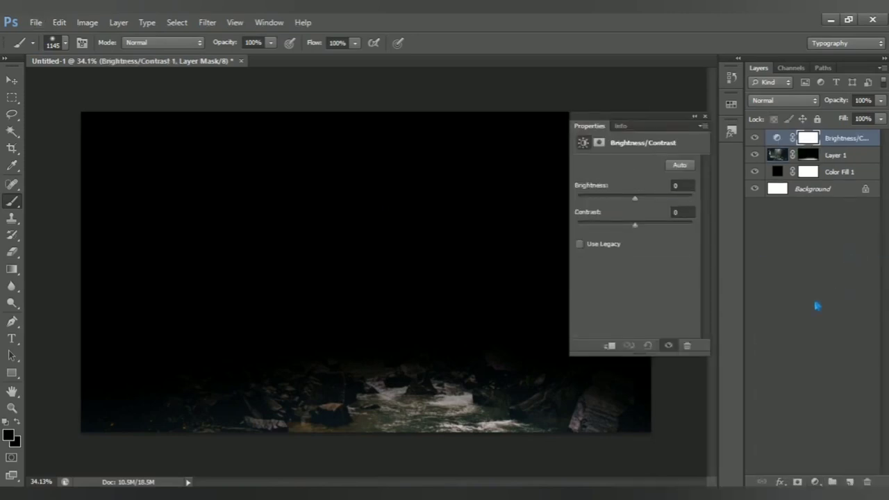
pyautogui.click(609, 346)
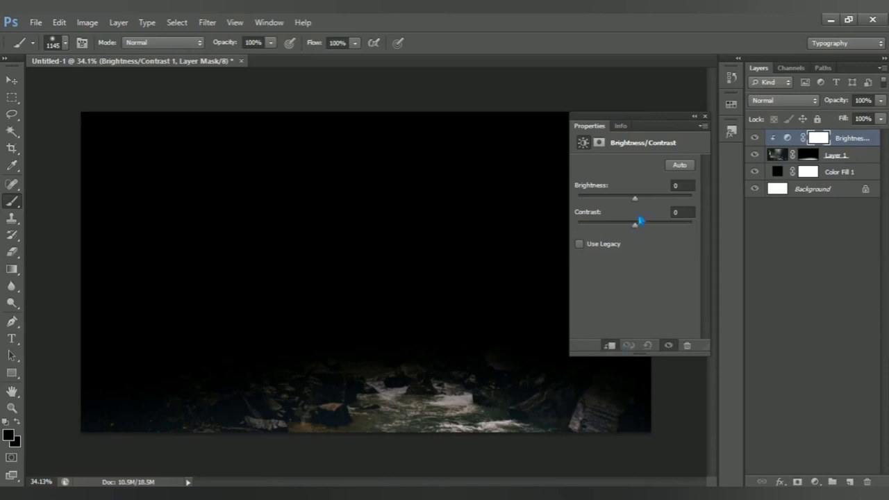
pyautogui.moveTo(639, 203); pyautogui.dragTo(616, 212)
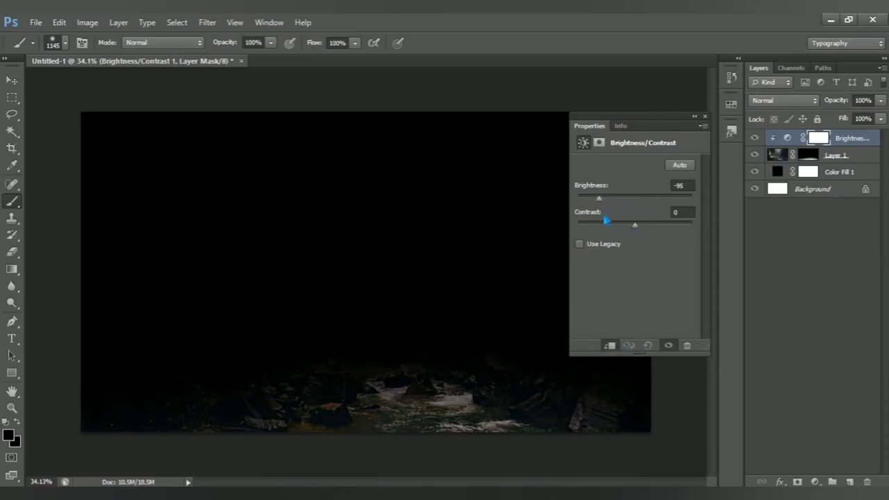
pyautogui.moveTo(640, 233); pyautogui.dragTo(646, 234)
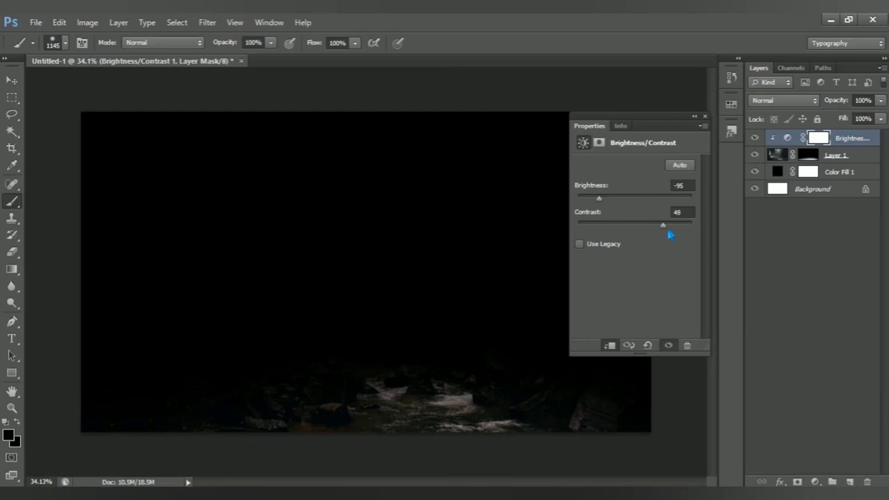
pyautogui.click(705, 116)
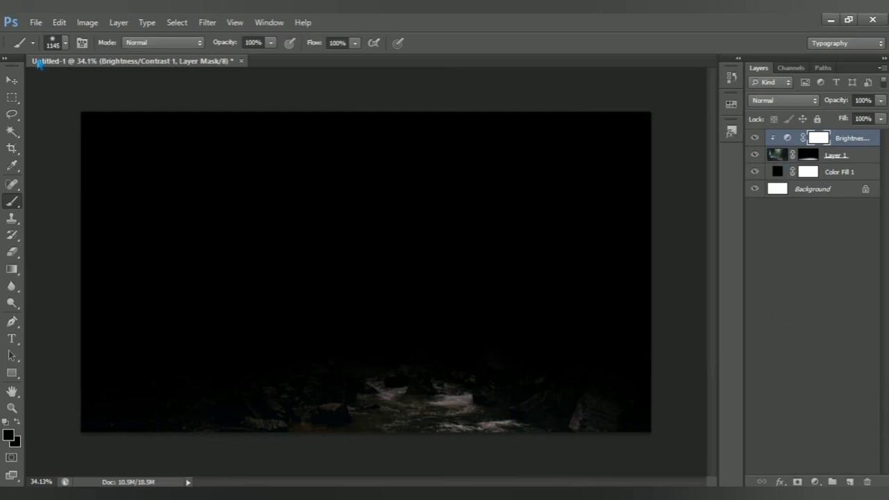
# - Open the image orion-nebula-11107_1920 (1).jpg
pyautogui.click(36, 22)
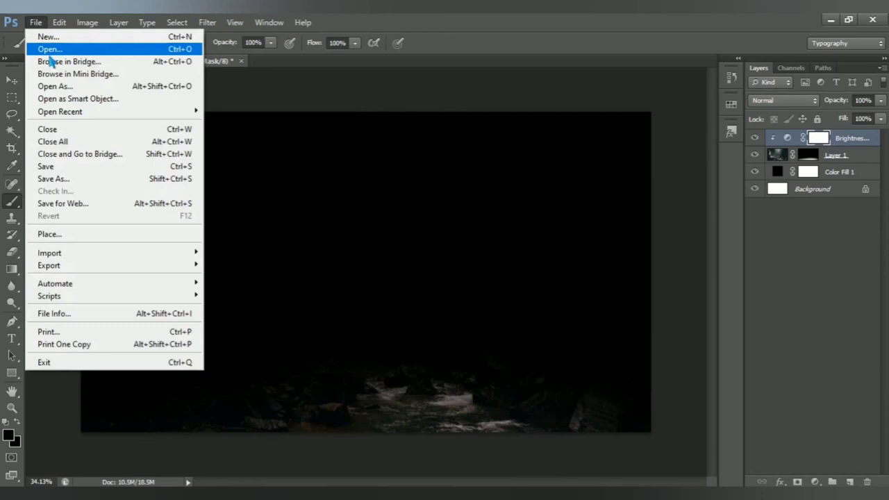
pyautogui.click(124, 53)
pyautogui.click(298, 139)
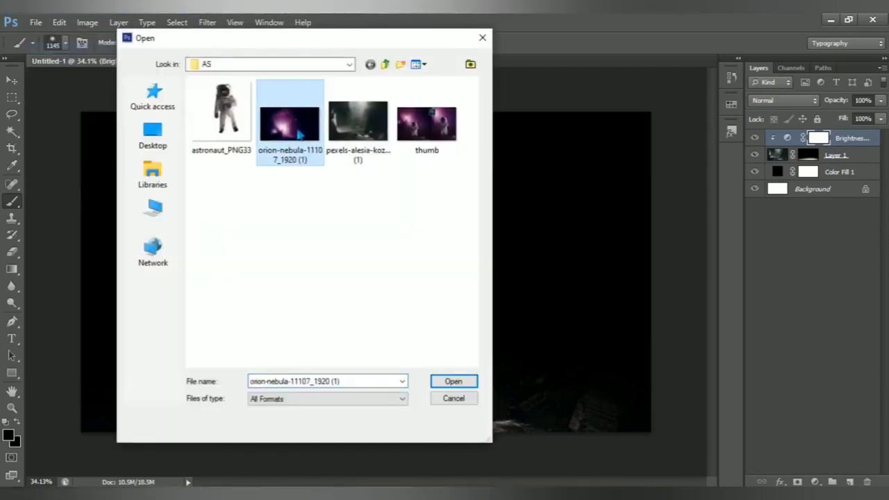
pyautogui.click(467, 382)
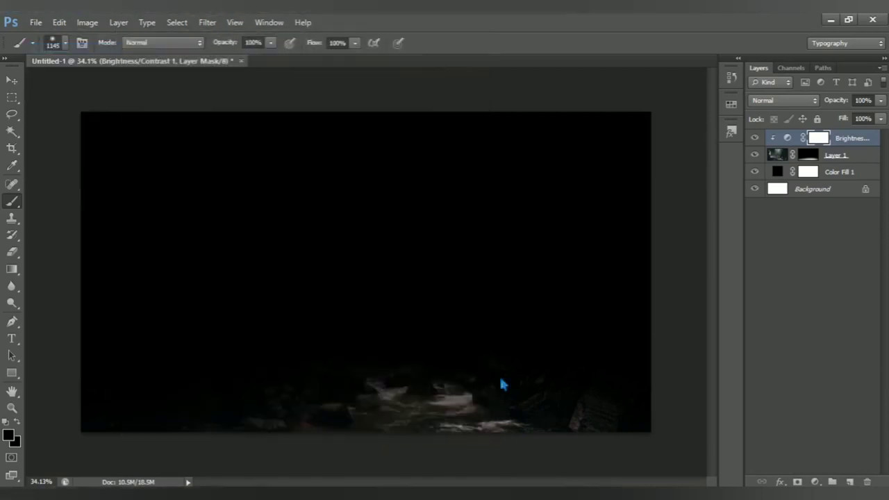
pyautogui.click(11, 80)
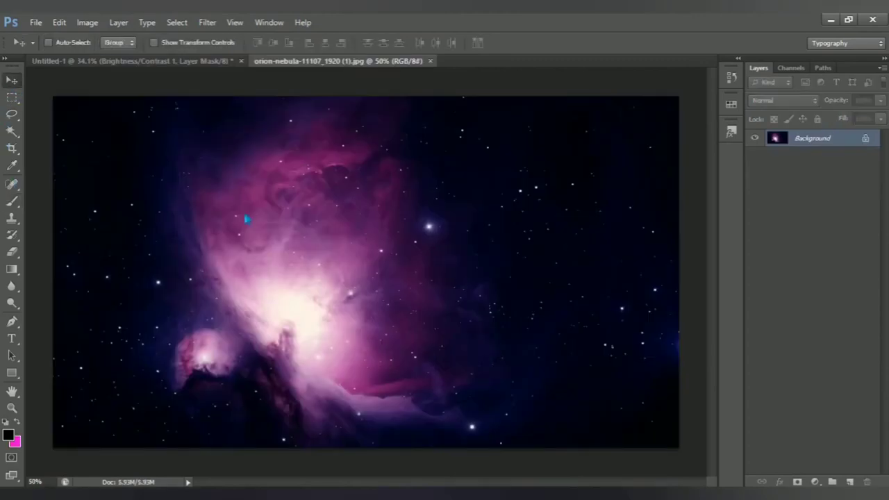
# - Place the Orion nebula as Layer 2, scaled to about 136% and raised to fill the sky
pyautogui.moveTo(352, 292); pyautogui.dragTo(373, 320)
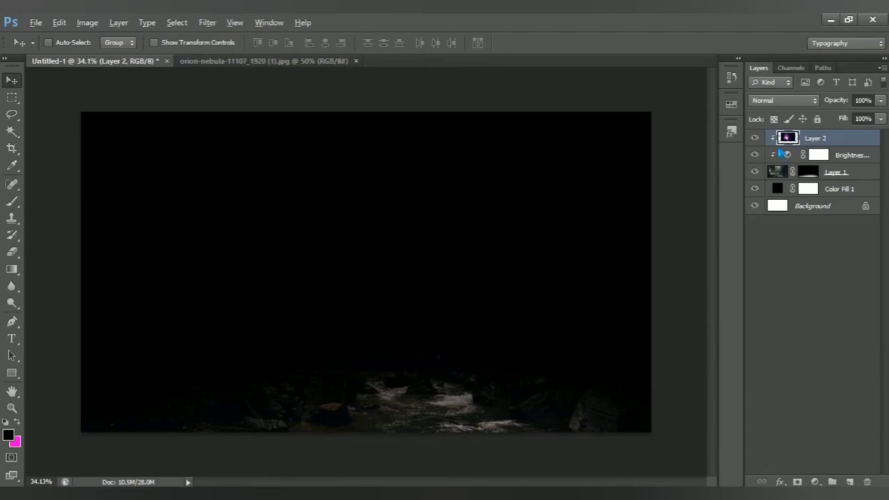
pyautogui.moveTo(412, 223); pyautogui.dragTo(425, 257)
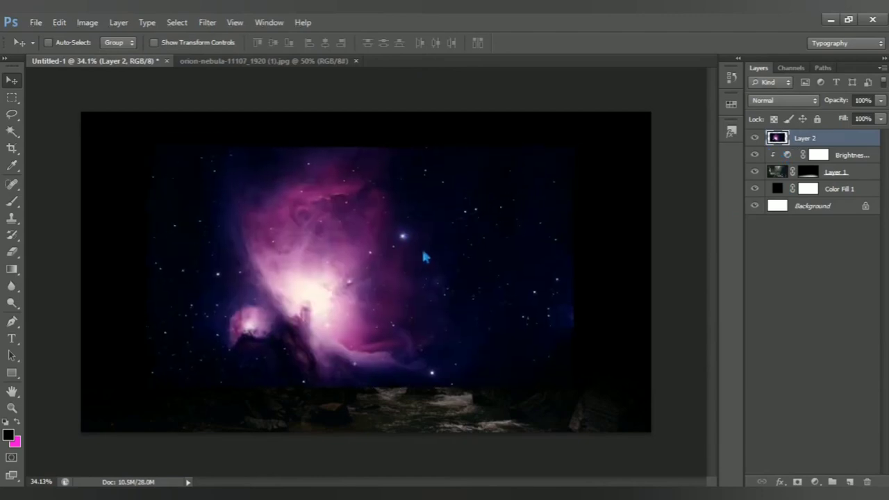
pyautogui.hotkey('ctrl', 't')
pyautogui.moveTo(480, 251); pyautogui.dragTo(490, 254)
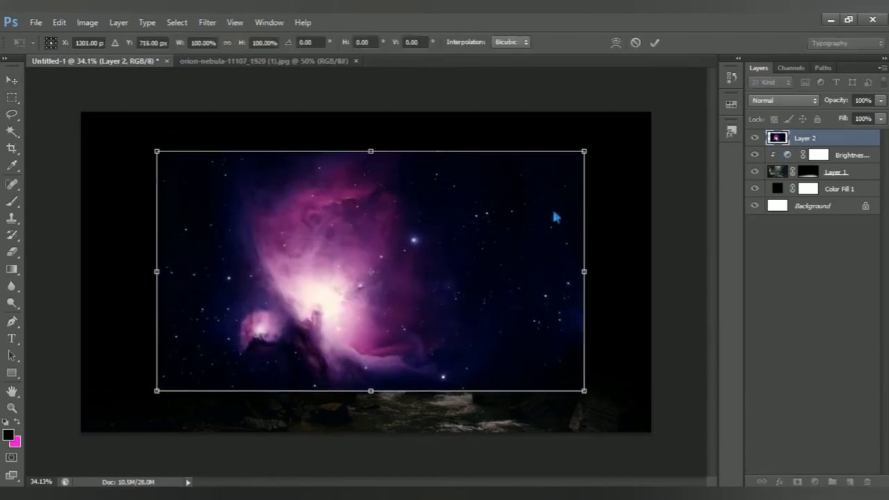
pyautogui.moveTo(585, 152); pyautogui.dragTo(671, 120)
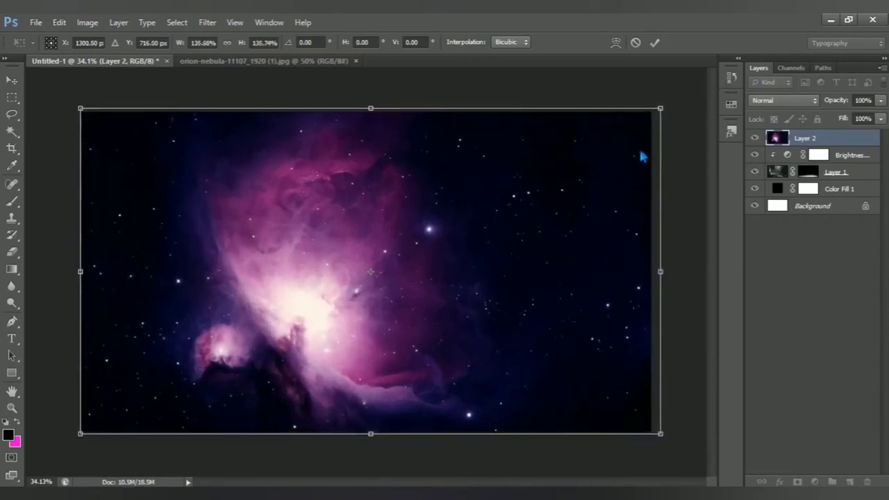
pyautogui.moveTo(603, 205); pyautogui.dragTo(596, 202)
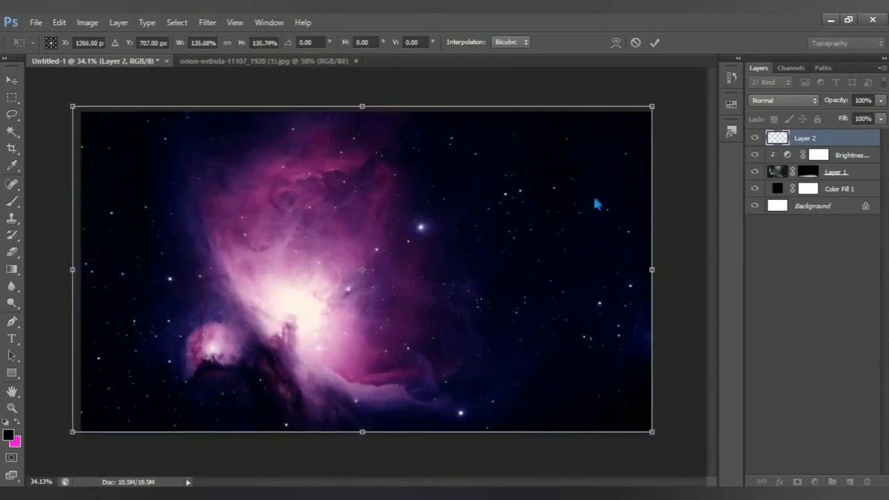
pyautogui.moveTo(548, 369); pyautogui.dragTo(544, 300)
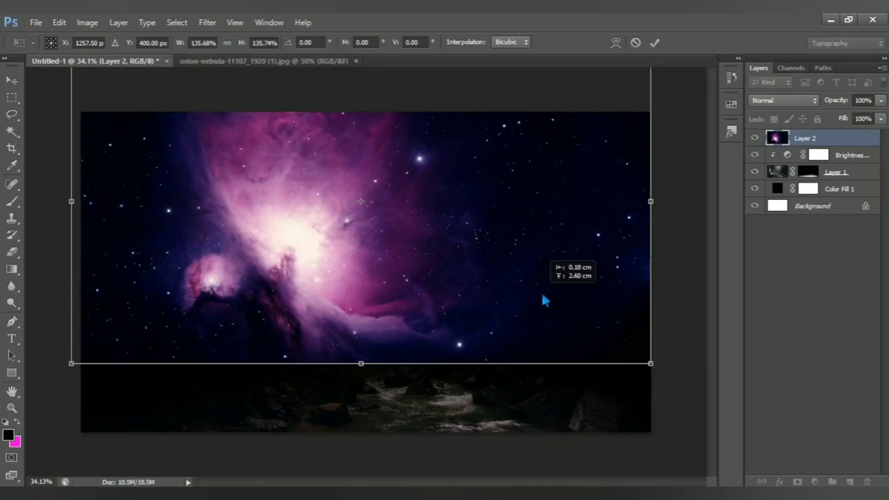
pyautogui.moveTo(544, 300); pyautogui.dragTo(548, 282)
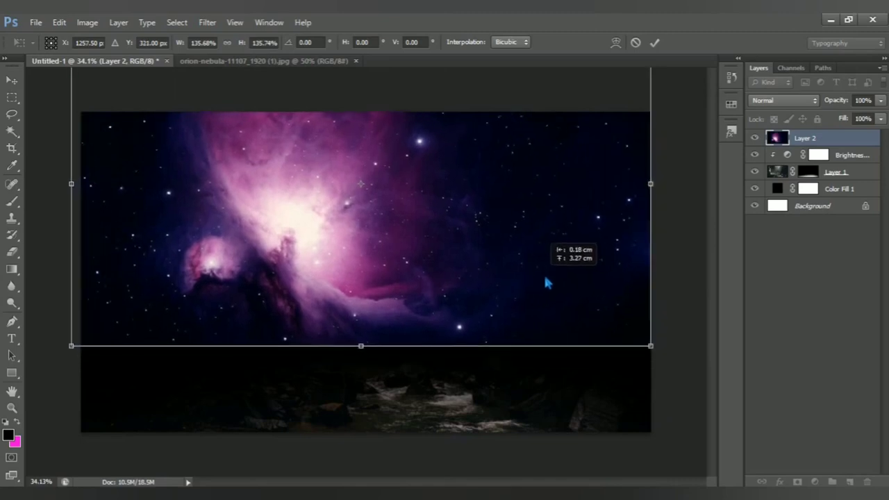
pyautogui.press('Right')
pyautogui.press('Right')
pyautogui.press('Right')
pyautogui.press('Right')
pyautogui.press('Right')
pyautogui.press('Right')
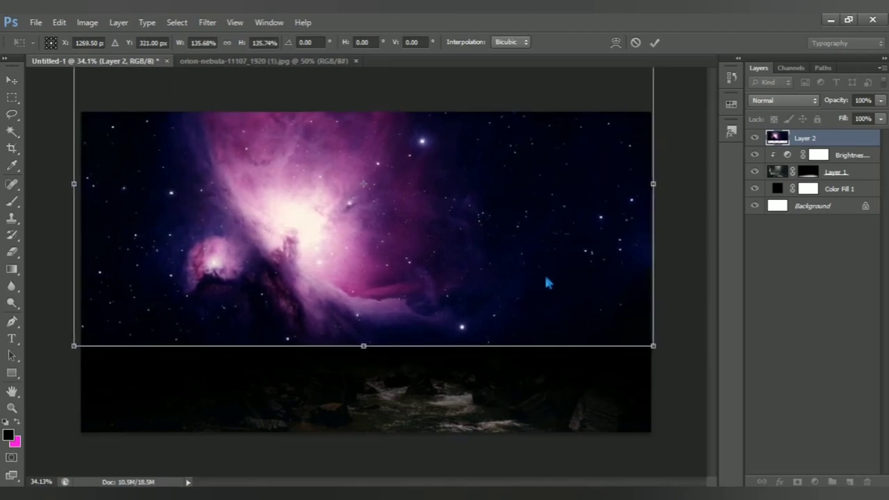
pyautogui.press('Return')
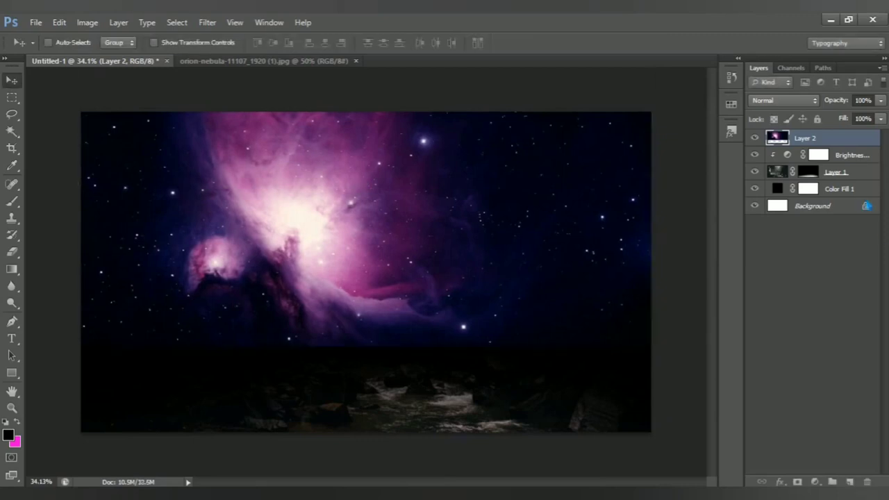
# - Mask Layer 2 and brush black along its lower edge to blend it into the rocks
pyautogui.click(798, 481)
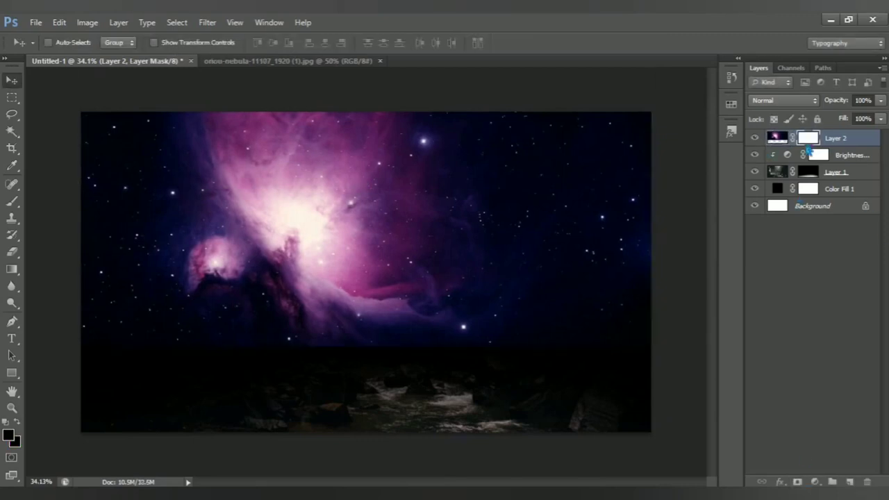
pyautogui.click(12, 202)
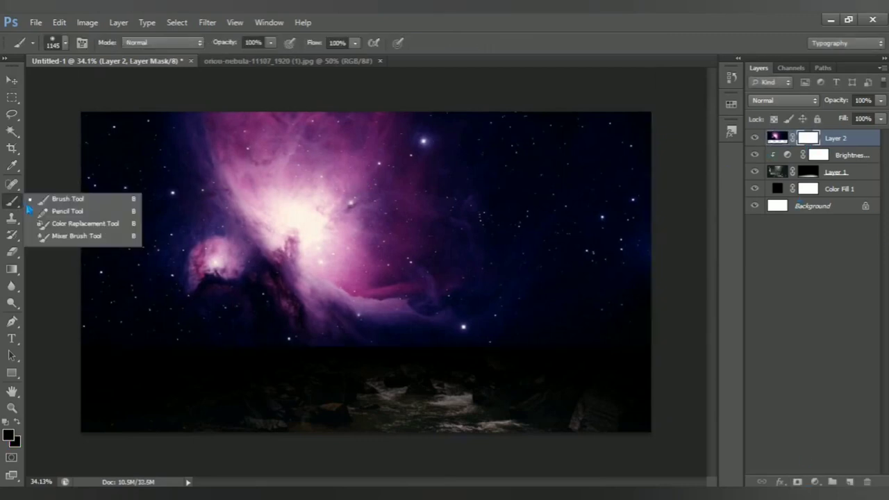
pyautogui.click(90, 199)
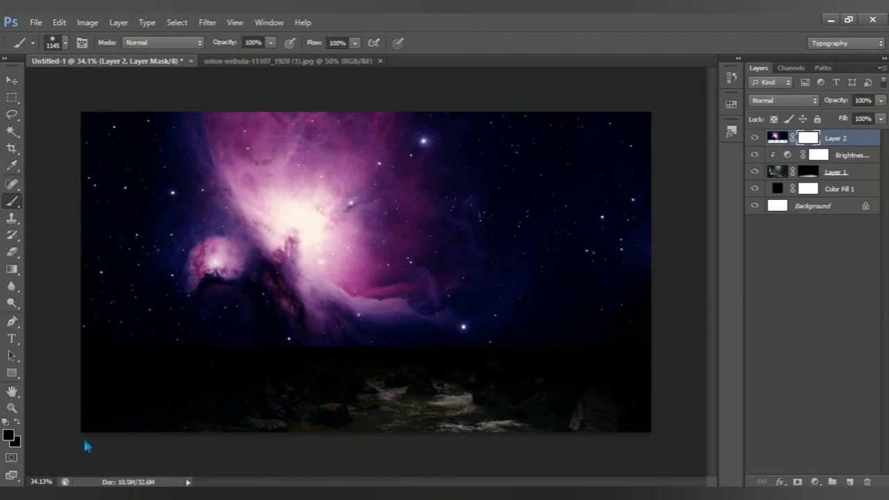
pyautogui.moveTo(269, 450); pyautogui.dragTo(432, 460)
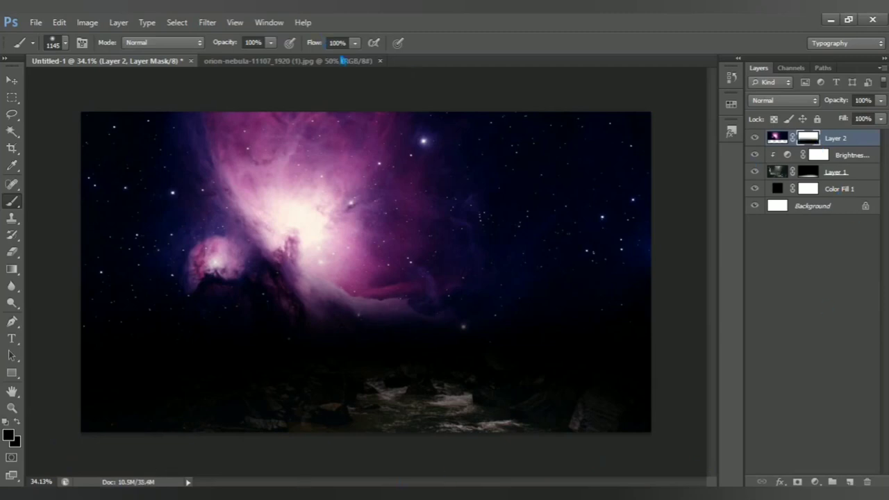
# - Close the separate nebula image and make the brush smaller
pyautogui.click(380, 61)
pyautogui.moveTo(295, 270); pyautogui.dragTo(276, 270)
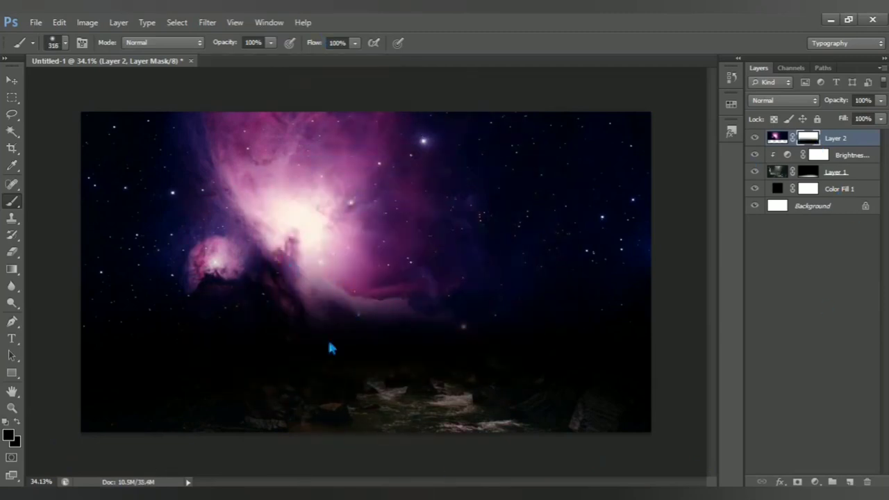
pyautogui.scroll(1, 328, 338)
# - Add a Brightness/Contrast layer clipped to Layer 2 with brightness −47 and contrast −25
pyautogui.click(817, 481)
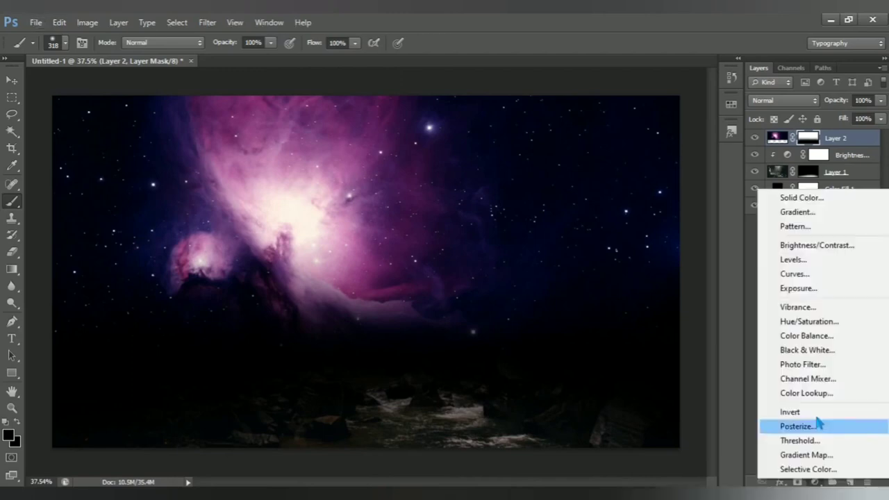
pyautogui.click(851, 251)
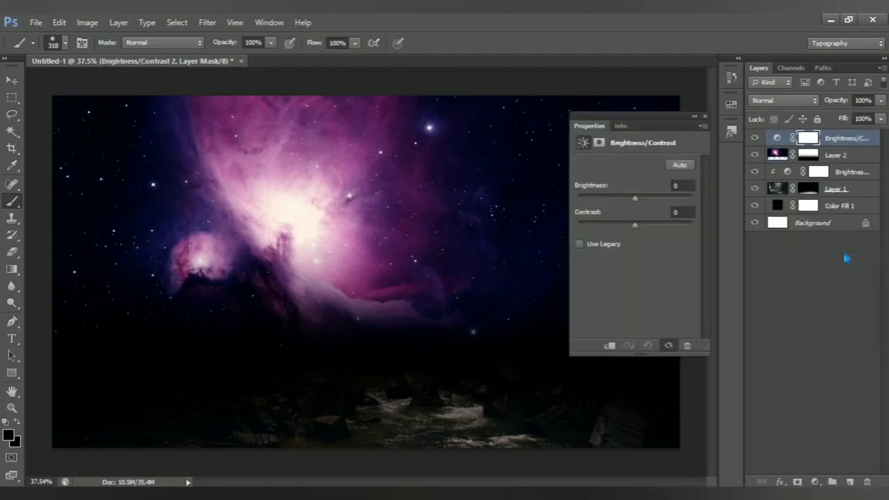
pyautogui.click(611, 346)
pyautogui.moveTo(637, 204); pyautogui.dragTo(628, 207)
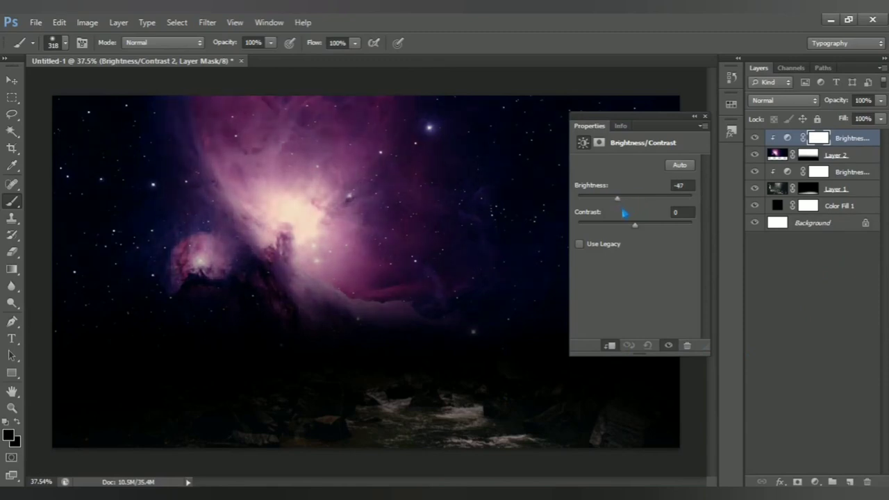
pyautogui.moveTo(639, 230); pyautogui.dragTo(631, 236)
pyautogui.click(705, 116)
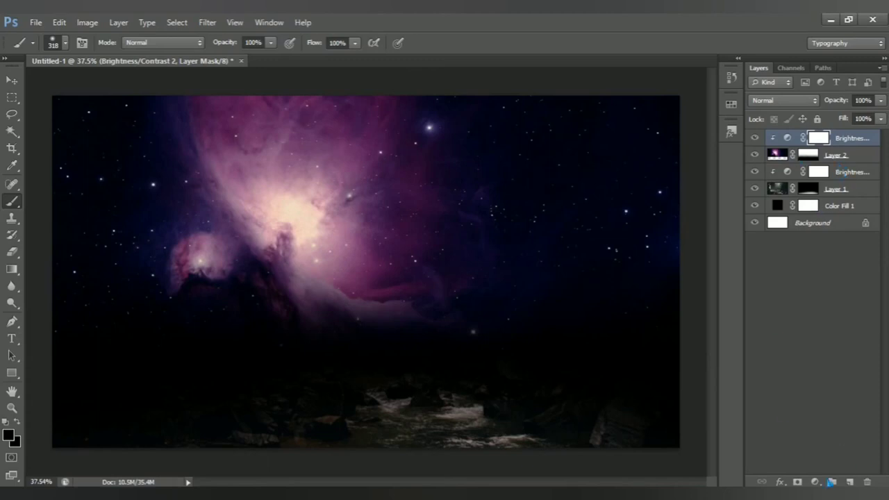
pyautogui.click(831, 482)
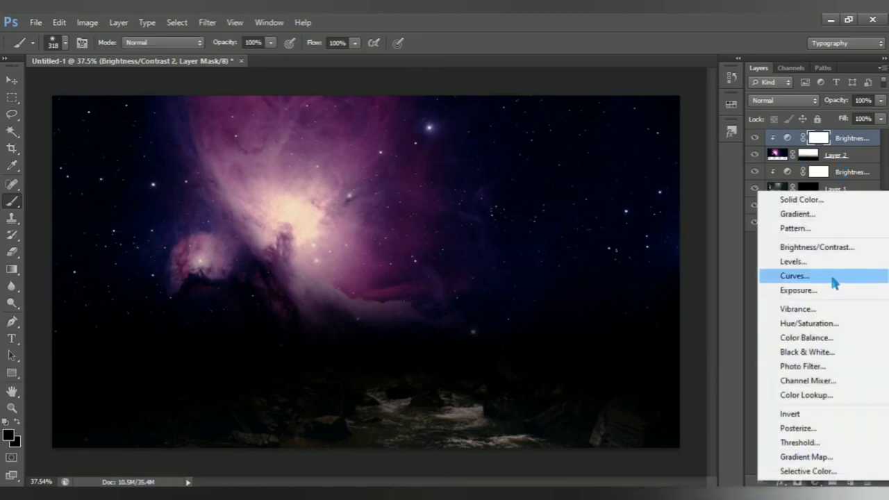
# - Add a Curves 1 adjustment layer with its midpoint pulled down to darken the scene
pyautogui.click(835, 283)
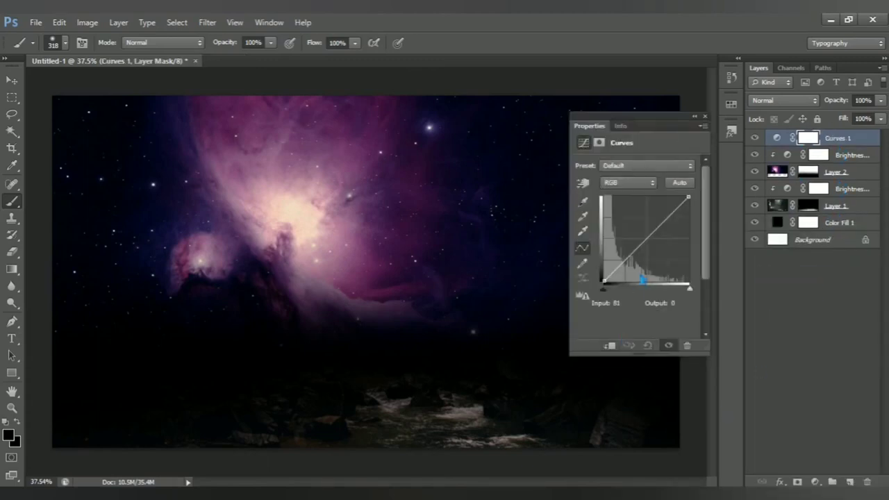
pyautogui.click(651, 259)
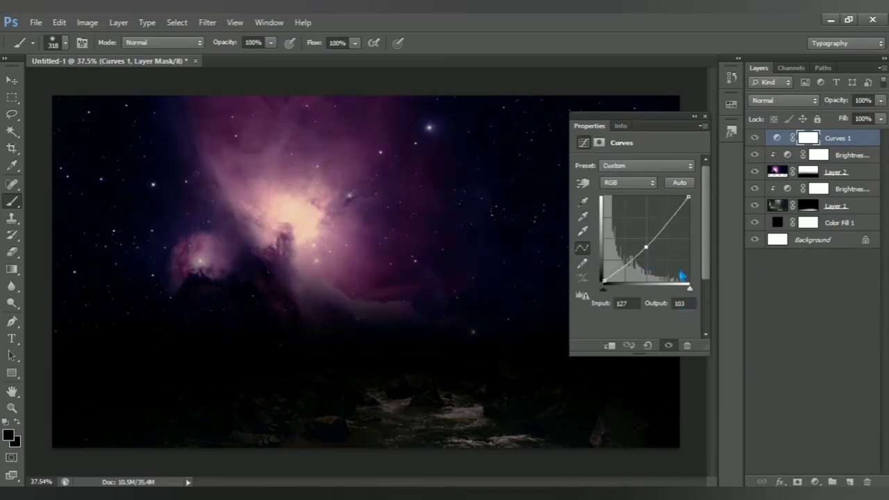
pyautogui.moveTo(646, 246); pyautogui.dragTo(647, 249)
pyautogui.press('Left')
pyautogui.press('Left')
pyautogui.press('Left')
pyautogui.press('Left')
pyautogui.press('Left')
pyautogui.press('Left')
pyautogui.press('Down')
pyautogui.press('Down')
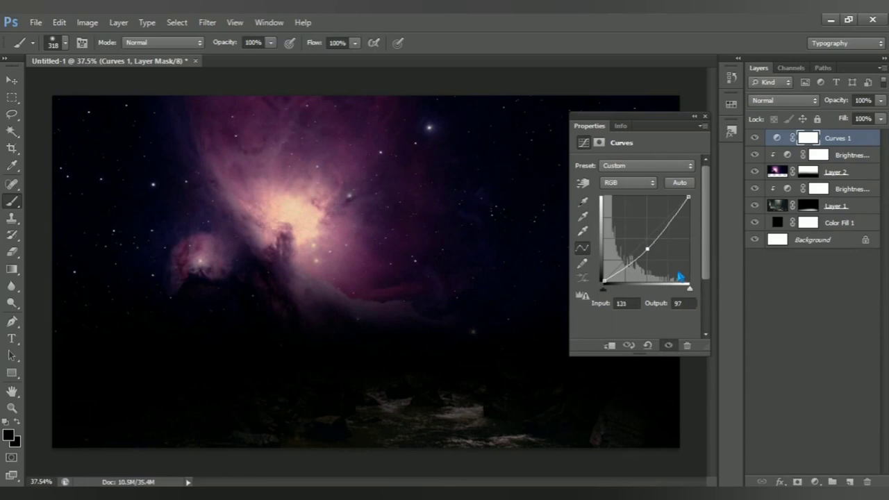
pyautogui.press('Up')
pyautogui.press('Up')
pyautogui.click(731, 130)
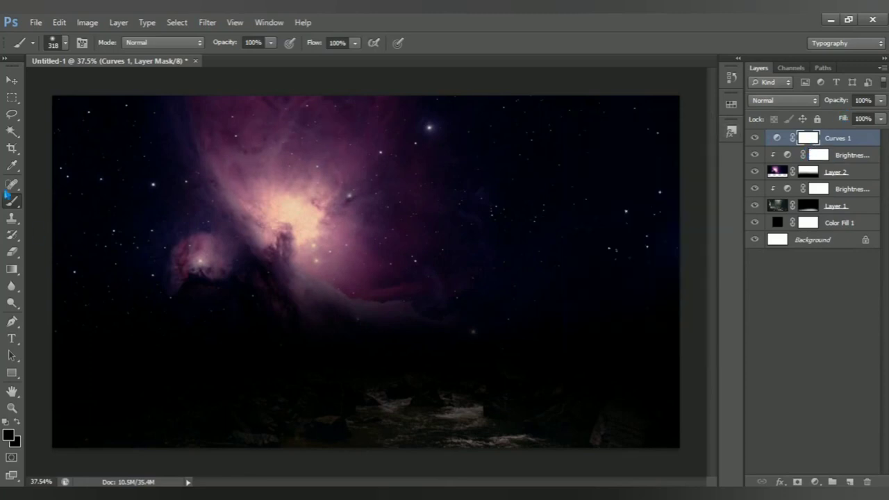
# - Paint the bottom of the Curves mask black with a 1304 px brush
pyautogui.rightClick(19, 206)
pyautogui.click(90, 203)
pyautogui.click(9, 436)
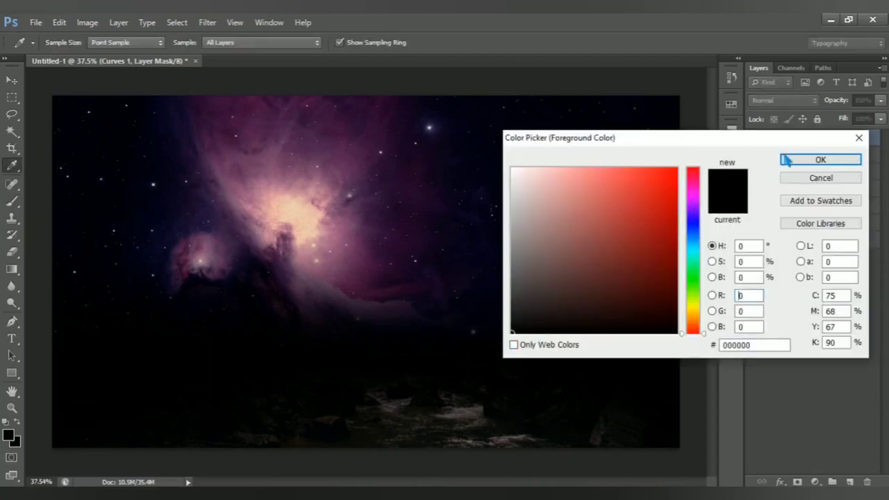
pyautogui.click(792, 160)
pyautogui.press('b')
pyautogui.moveTo(483, 296); pyautogui.dragTo(410, 371)
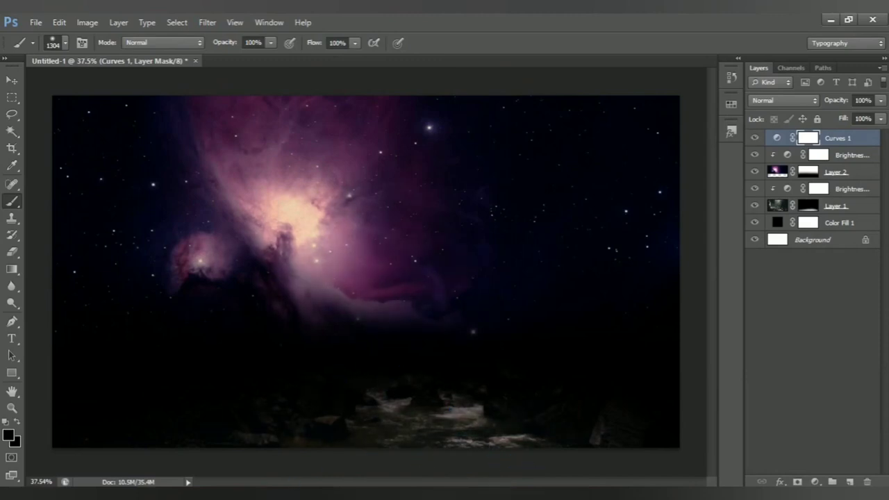
pyautogui.click(378, 395)
# - Open the image astronaut_PNG33.png
pyautogui.click(35, 22)
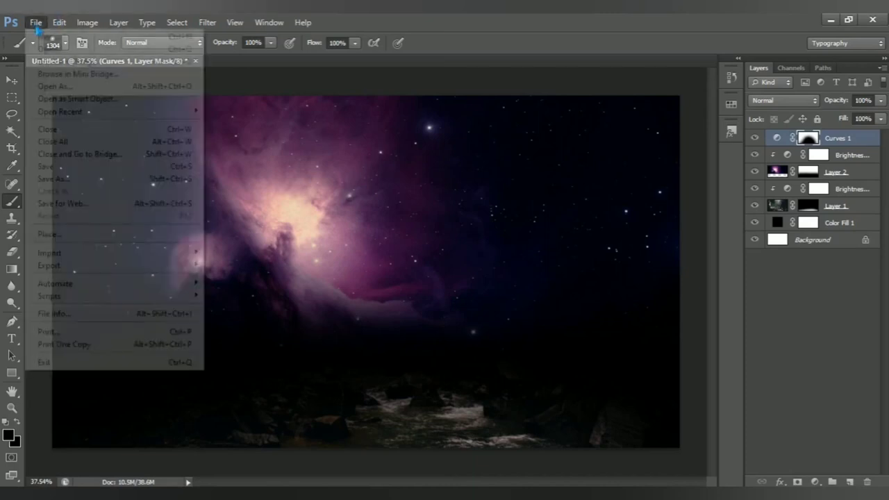
pyautogui.click(63, 50)
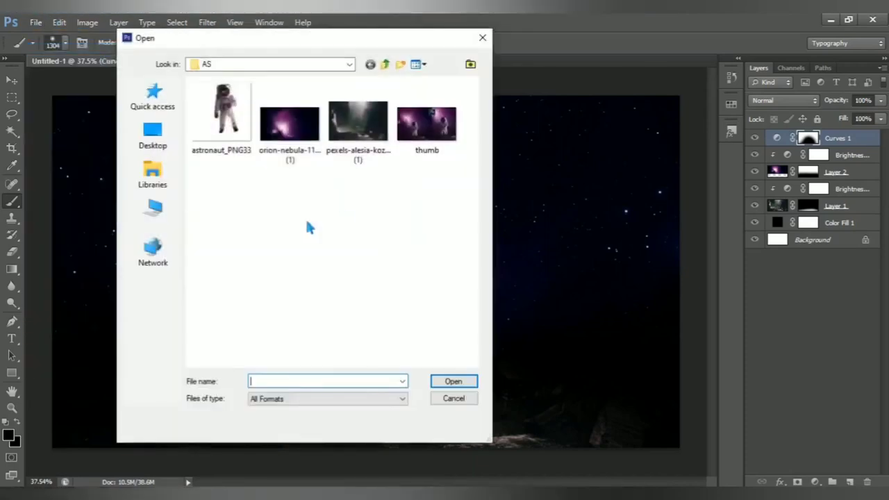
pyautogui.click(236, 118)
pyautogui.click(457, 384)
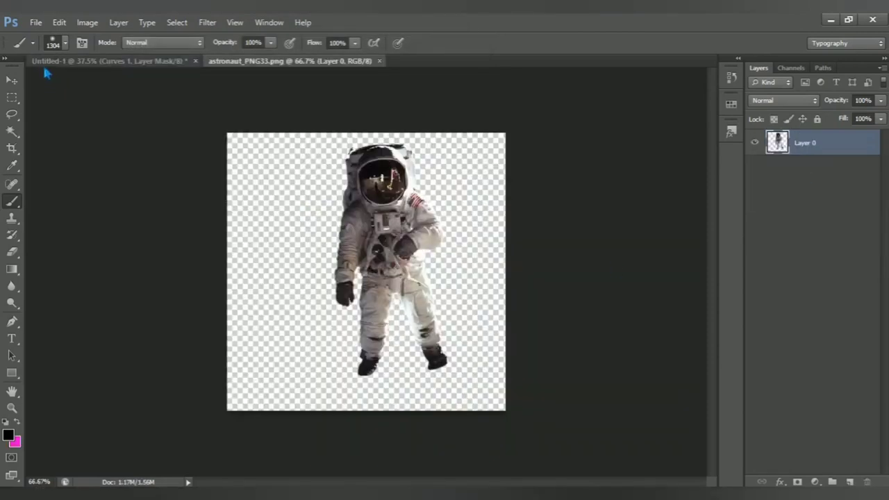
# - Drag the astronaut into Untitled-1 as Layer 3 and lower it onto the rocks
pyautogui.click(12, 80)
pyautogui.moveTo(362, 247)
pyautogui.mouseDown()
pyautogui.moveTo(371, 332)
pyautogui.moveTo(396, 360)
pyautogui.mouseUp()
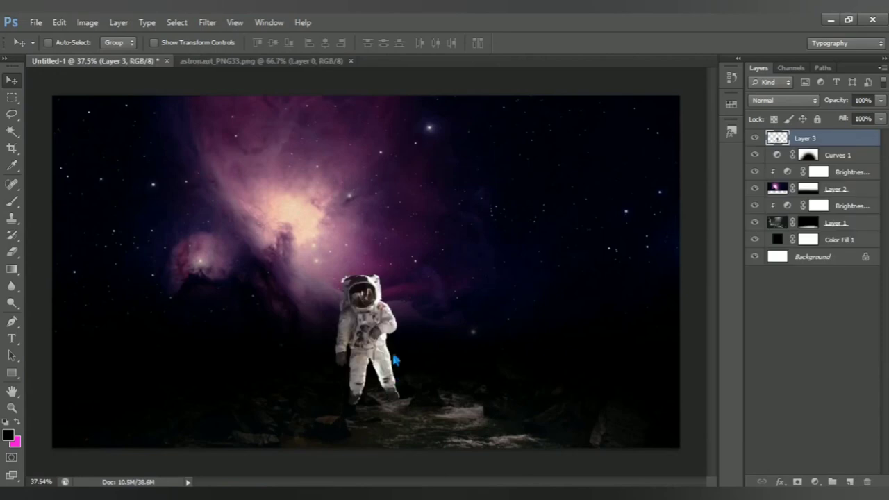
pyautogui.scroll(2, 380, 385)
pyautogui.scroll(1, 389, 382)
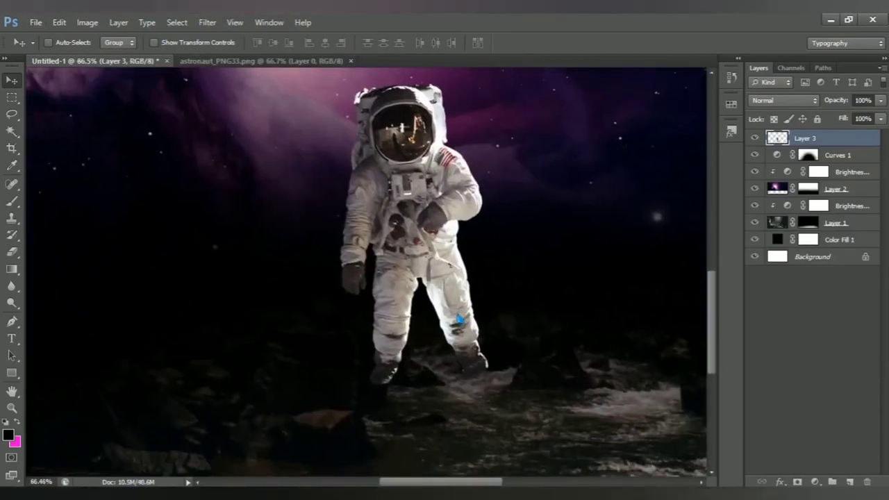
pyautogui.moveTo(435, 277); pyautogui.dragTo(433, 298)
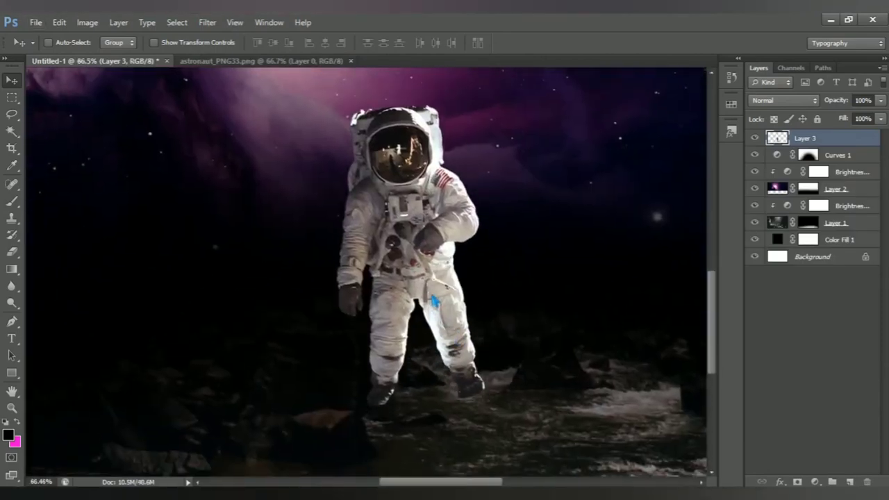
# - Tilt the astronaut about 2.3° and scale it to roughly 120% near centre
pyautogui.hotkey('ctrl', 't')
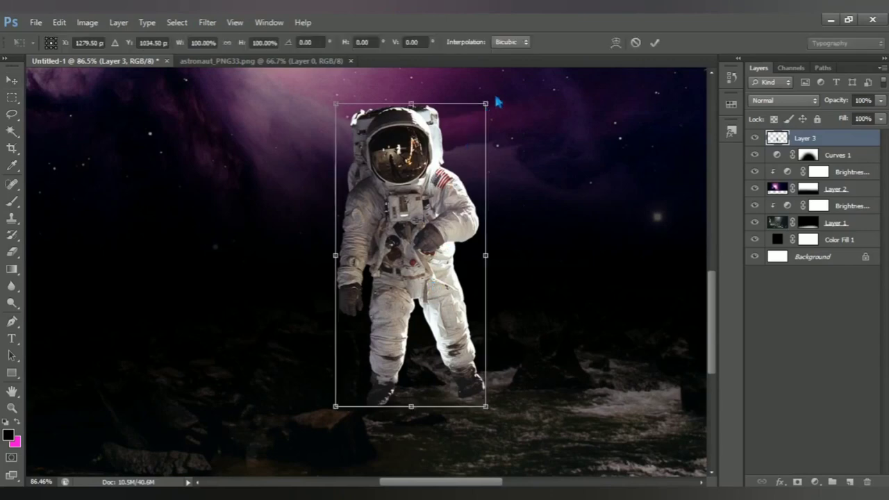
pyautogui.moveTo(496, 100)
pyautogui.mouseDown()
pyautogui.moveTo(508, 102)
pyautogui.moveTo(507, 79)
pyautogui.mouseUp()
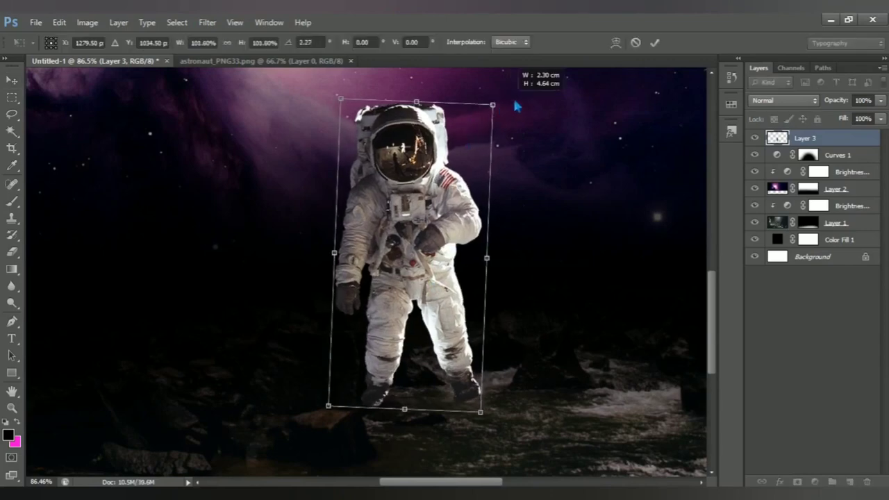
pyautogui.hotkey('ctrl', '-')
pyautogui.hotkey('ctrl', '-')
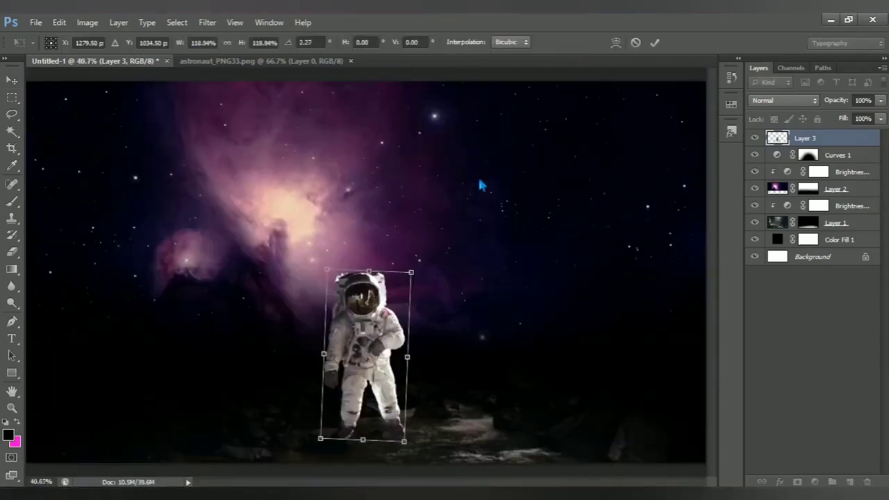
pyautogui.moveTo(393, 316); pyautogui.dragTo(401, 302)
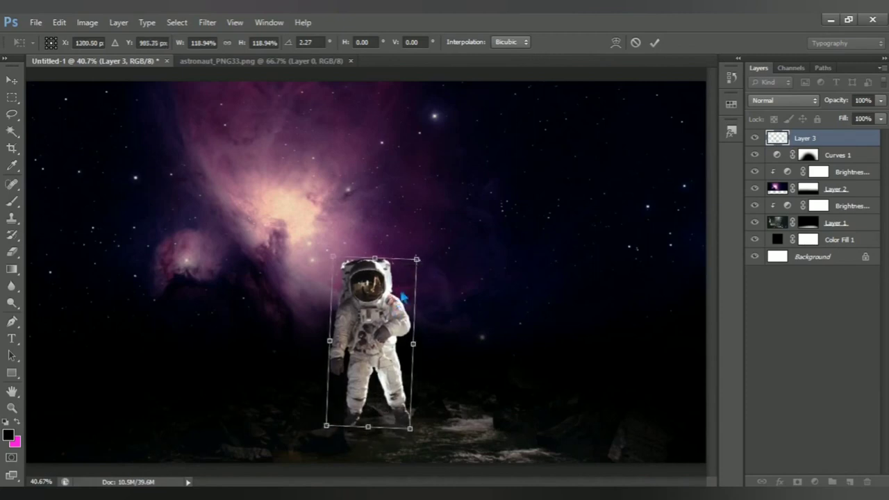
pyautogui.moveTo(420, 256); pyautogui.dragTo(446, 254)
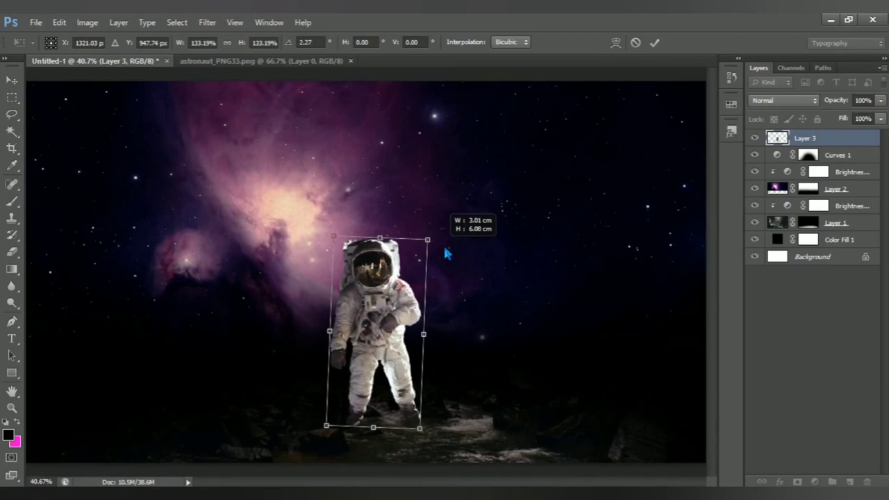
pyautogui.moveTo(446, 254)
pyautogui.mouseDown()
pyautogui.moveTo(429, 268)
pyautogui.moveTo(444, 248)
pyautogui.mouseUp()
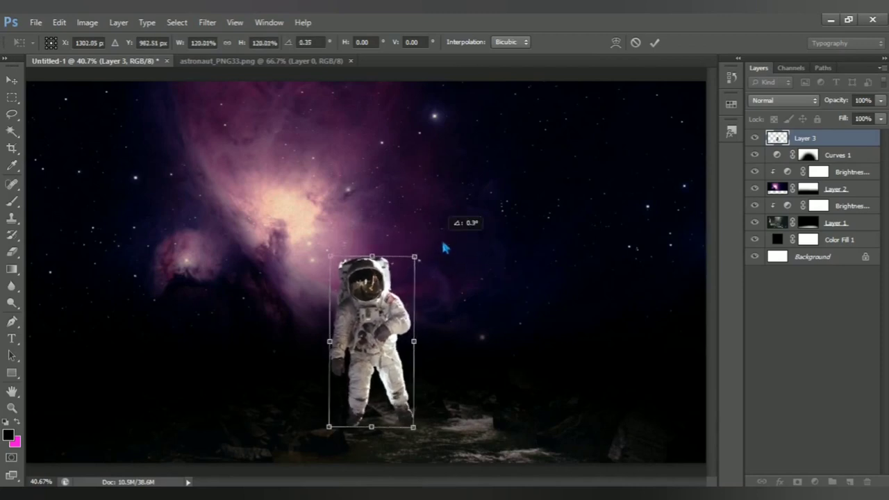
pyautogui.press('Return')
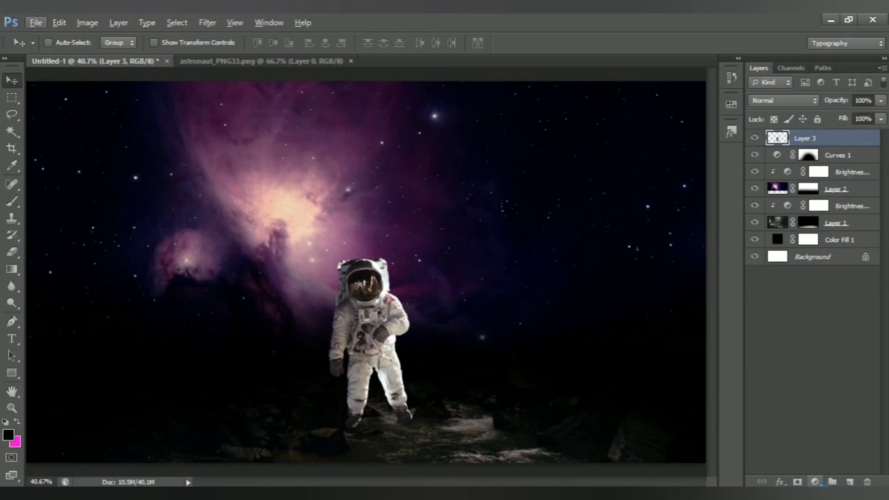
# - Add a Brightness/Contrast layer clipped to the astronaut, with brightness −72 and contrast 67
pyautogui.click(815, 481)
pyautogui.click(817, 247)
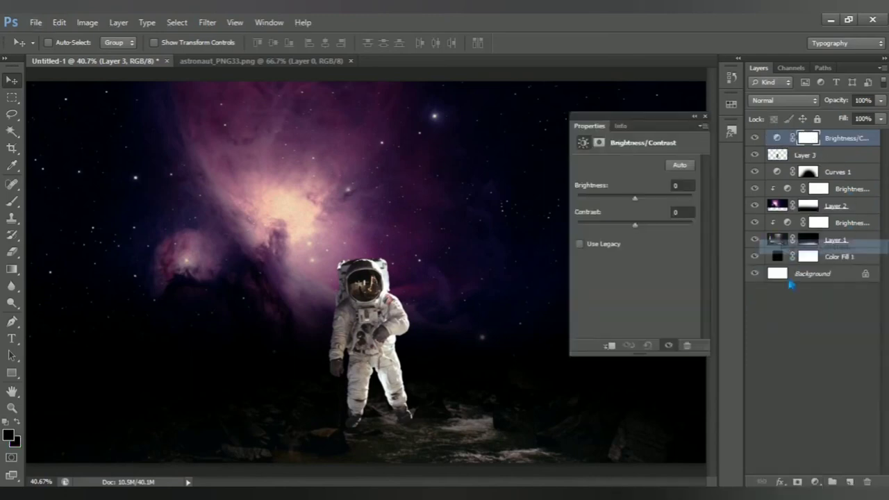
pyautogui.click(610, 347)
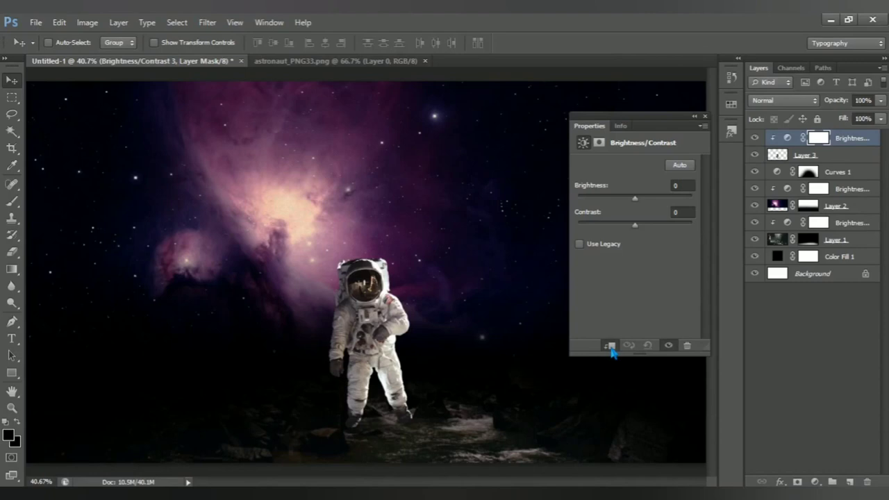
pyautogui.moveTo(642, 207)
pyautogui.mouseDown()
pyautogui.moveTo(614, 213)
pyautogui.moveTo(656, 235)
pyautogui.moveTo(682, 235)
pyautogui.mouseUp()
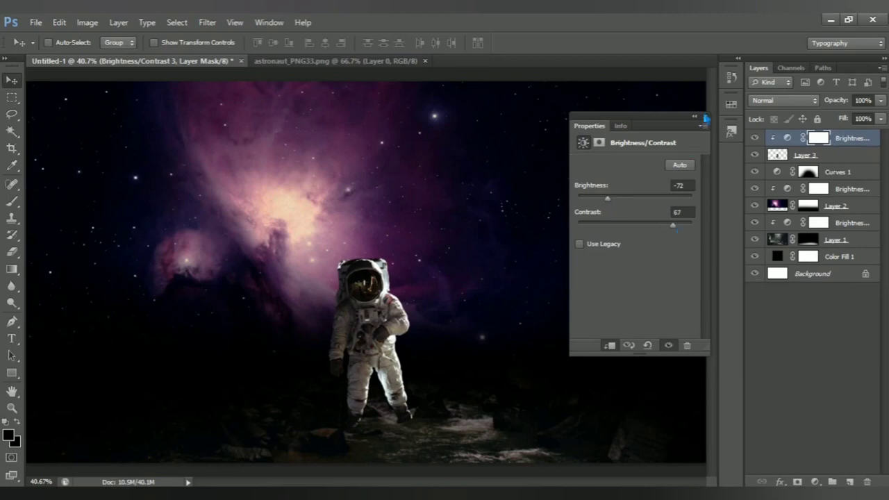
pyautogui.click(705, 117)
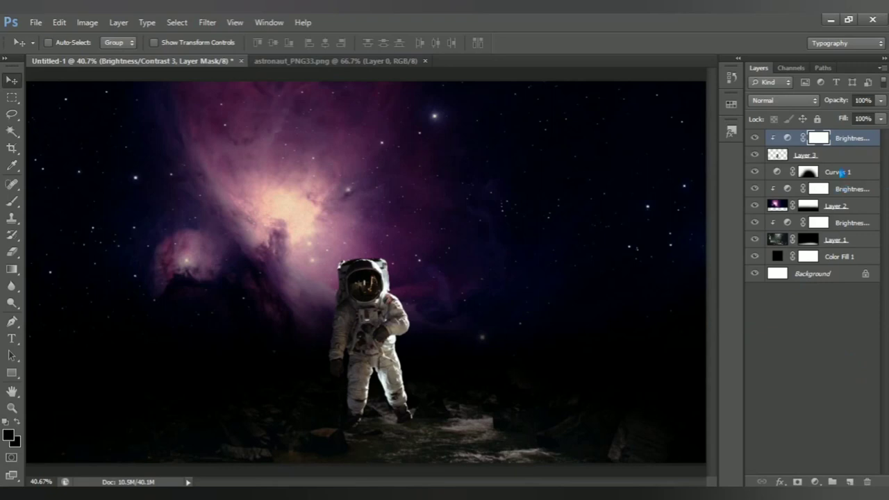
pyautogui.click(828, 177)
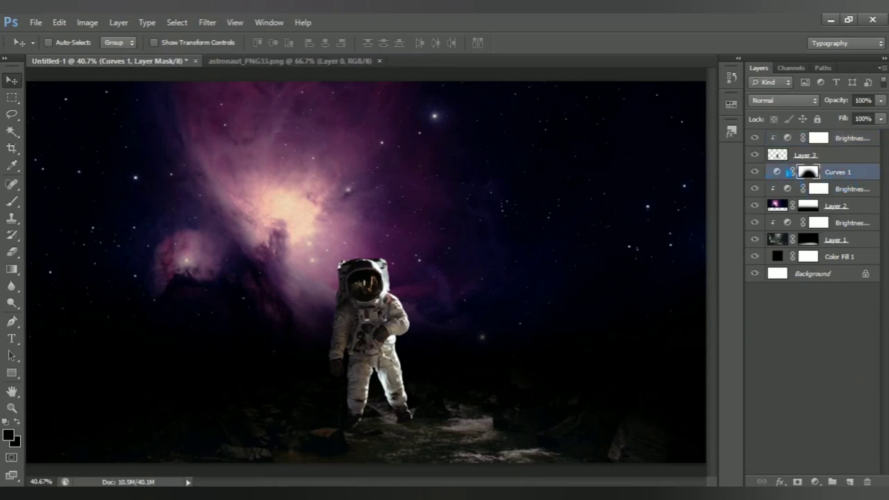
# - On a new Layer 4, paint a large soft white glow around the astronaut at 15% opacity
pyautogui.click(850, 481)
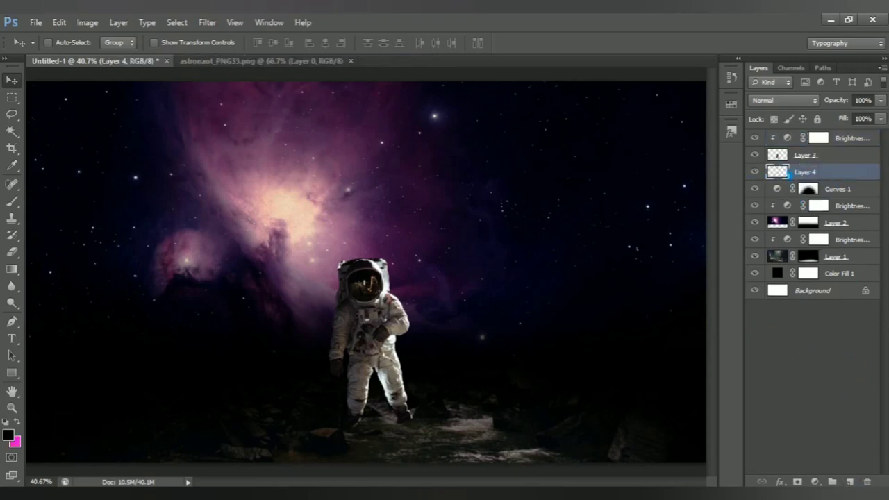
pyautogui.click(15, 216)
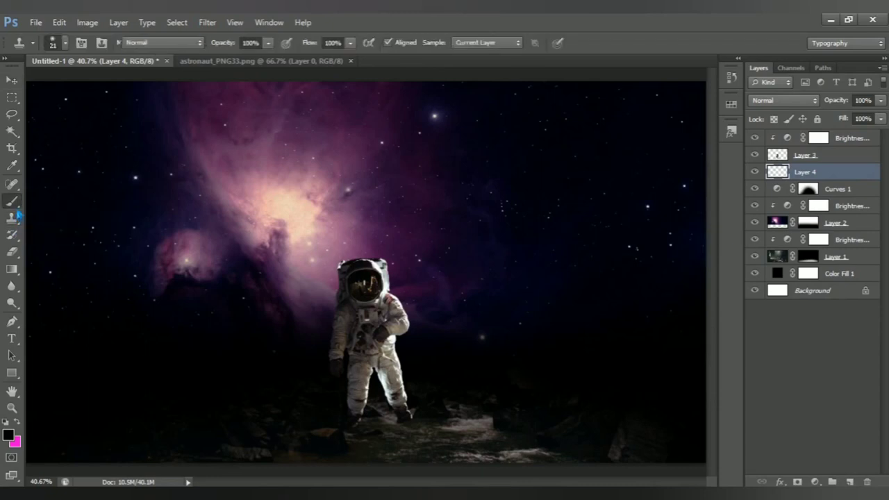
pyautogui.click(12, 200)
pyautogui.click(9, 435)
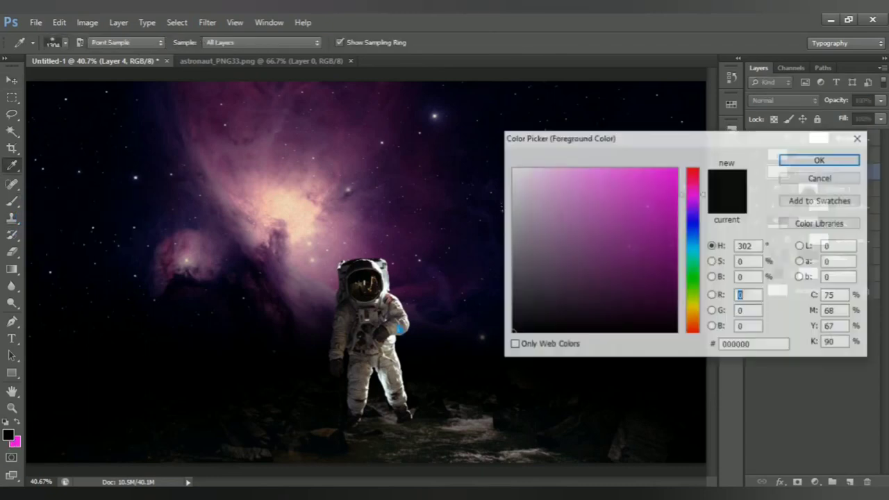
pyautogui.moveTo(526, 246); pyautogui.dragTo(512, 120)
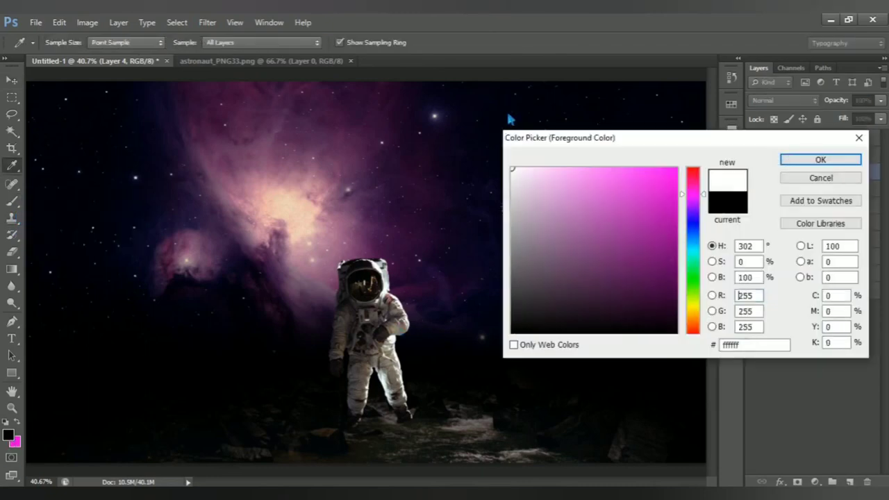
pyautogui.click(819, 161)
pyautogui.click(368, 318)
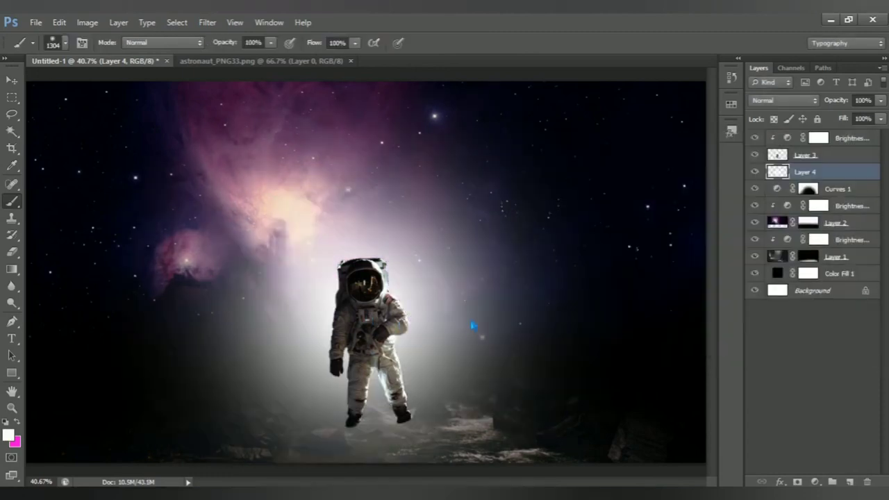
pyautogui.click(863, 102)
pyautogui.write('15')
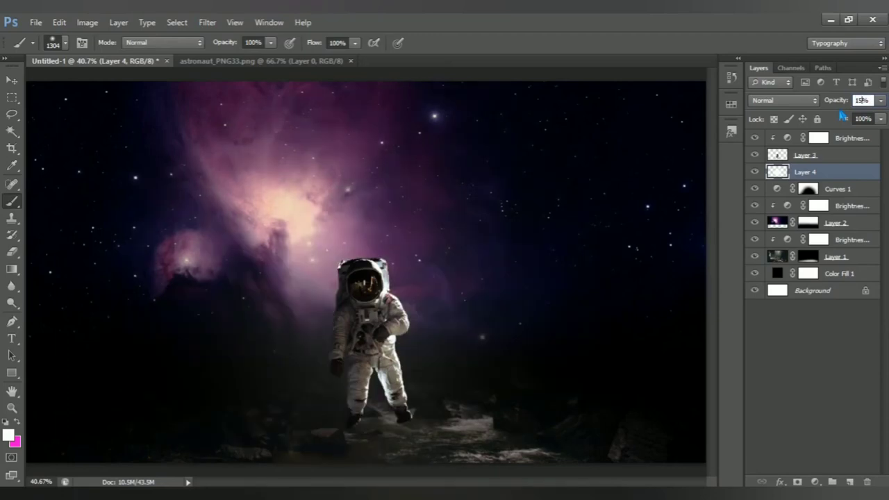
pyautogui.press('Return')
# - Bring the boots into view and set up a black brush on a new shadow layer
pyautogui.scroll(-2, 367, 403)
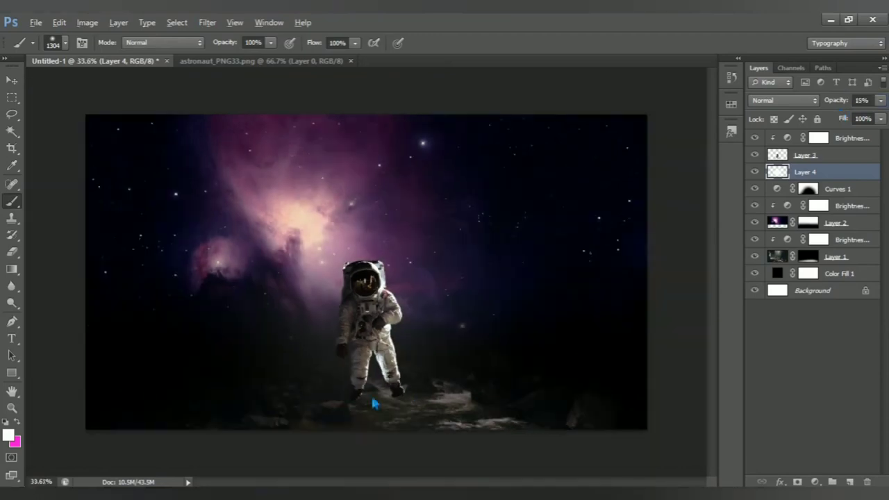
pyautogui.scroll(3, 338, 388)
pyautogui.scroll(1, 391, 451)
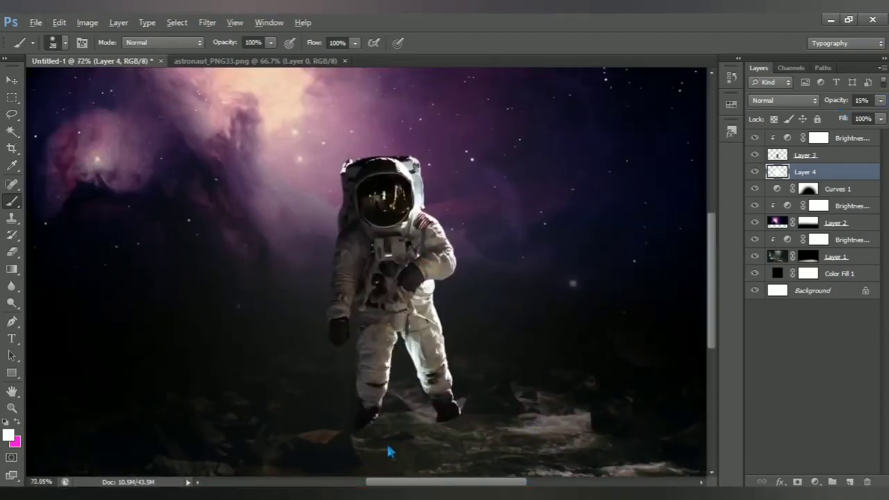
pyautogui.scroll(2, 396, 433)
pyautogui.scroll(1, 379, 377)
pyautogui.moveTo(378, 377); pyautogui.dragTo(380, 389)
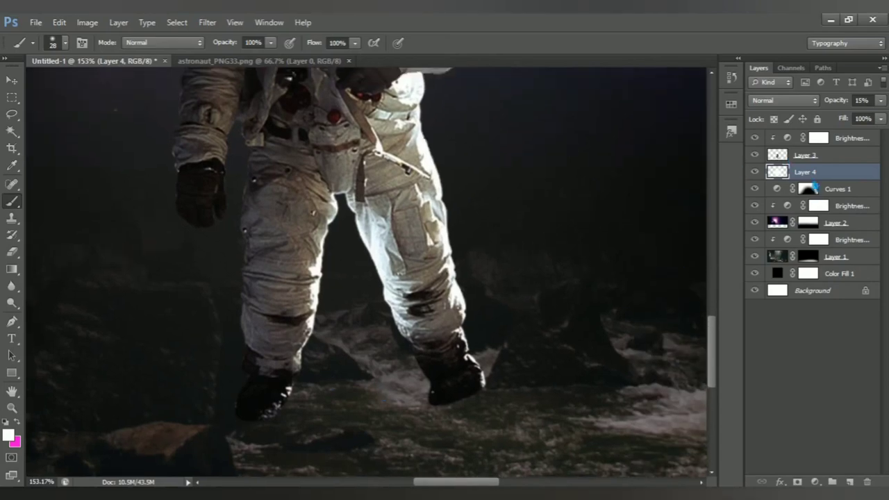
pyautogui.click(849, 482)
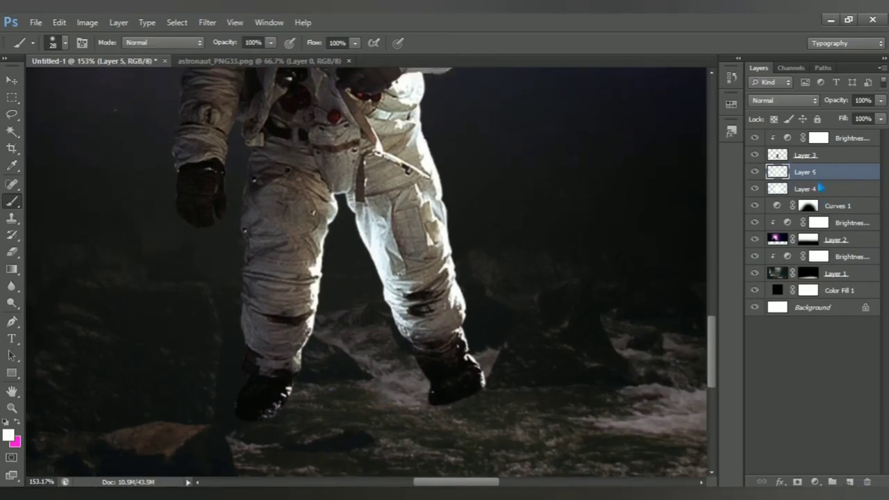
pyautogui.rightClick(19, 206)
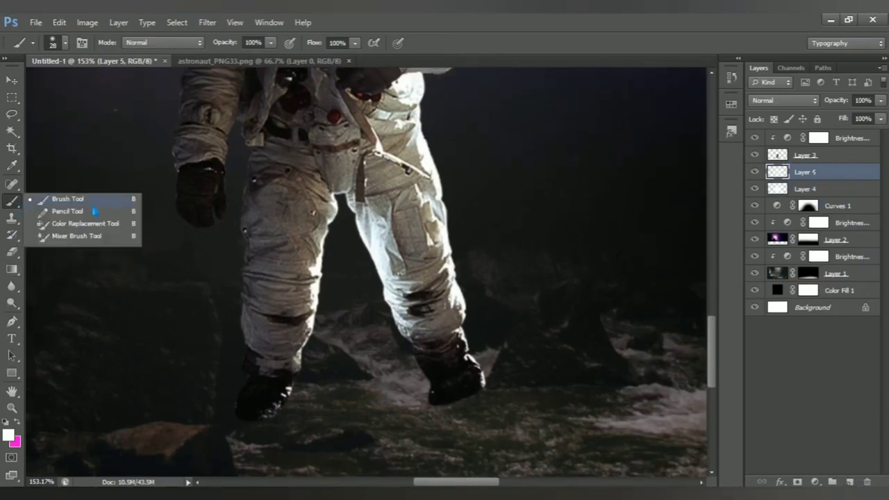
pyautogui.click(68, 199)
pyautogui.click(9, 435)
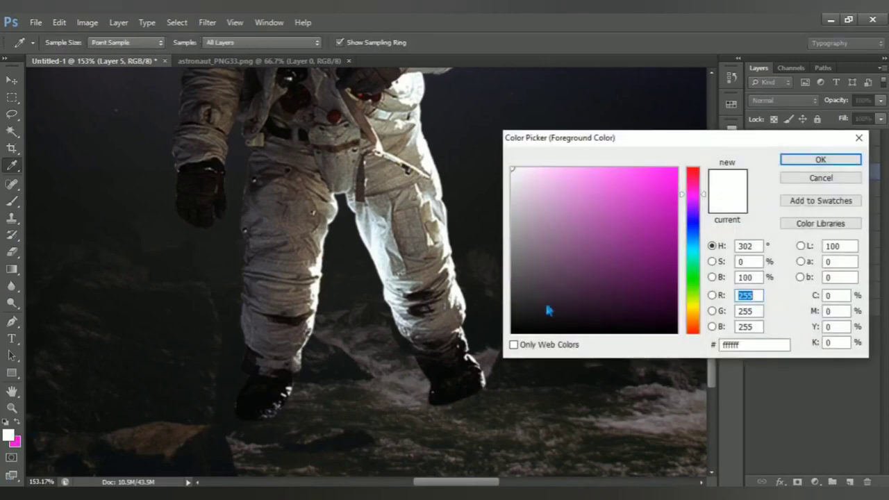
pyautogui.moveTo(544, 300); pyautogui.dragTo(490, 360)
pyautogui.click(821, 160)
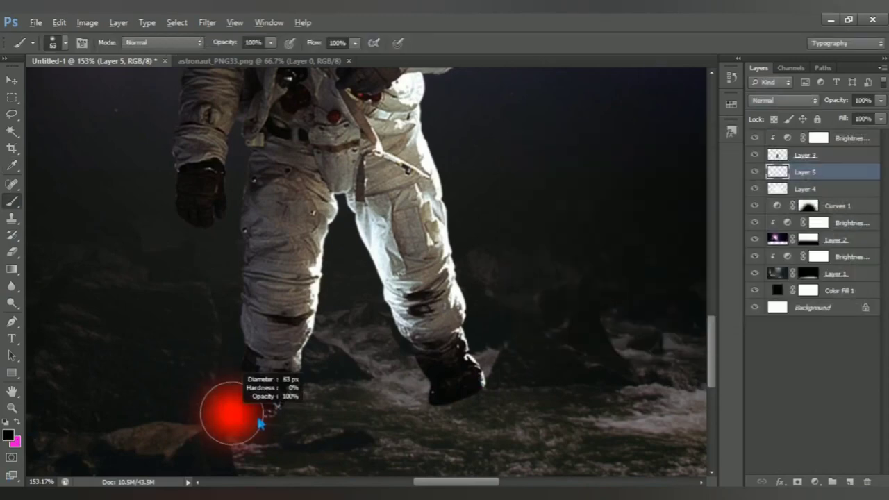
# - Widen the dark shadow stroke under the left boot with Free Transform
pyautogui.hotkey('ctrl', 't')
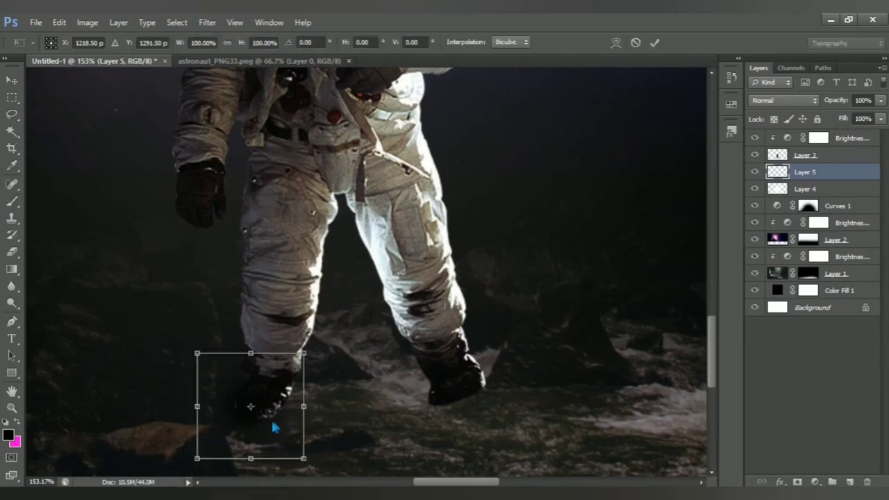
pyautogui.moveTo(301, 409)
pyautogui.mouseDown()
pyautogui.moveTo(341, 409)
pyautogui.moveTo(292, 426)
pyautogui.moveTo(357, 417)
pyautogui.moveTo(302, 426)
pyautogui.mouseUp()
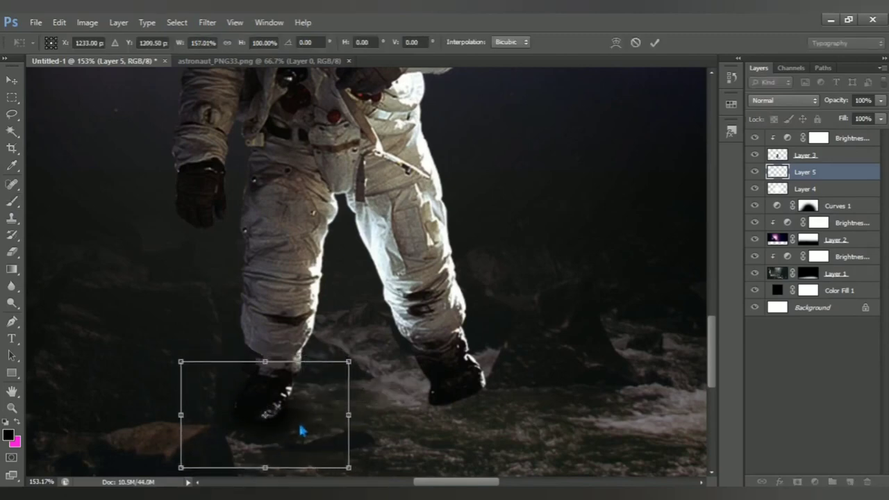
pyautogui.press('b')
pyautogui.press('Return')
# - Duplicate the shadow layer and move the copy under the right boot
pyautogui.rightClick(818, 172)
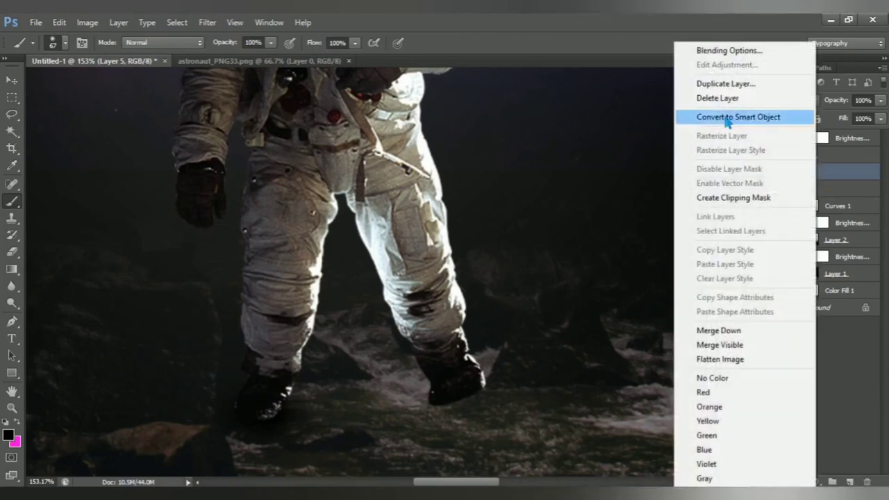
pyautogui.click(731, 89)
pyautogui.click(560, 159)
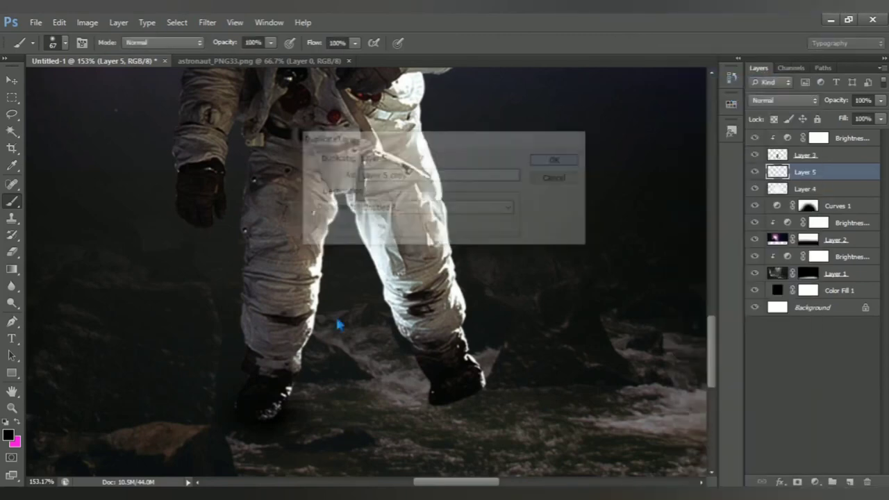
pyautogui.press('v')
pyautogui.moveTo(273, 427); pyautogui.dragTo(461, 409)
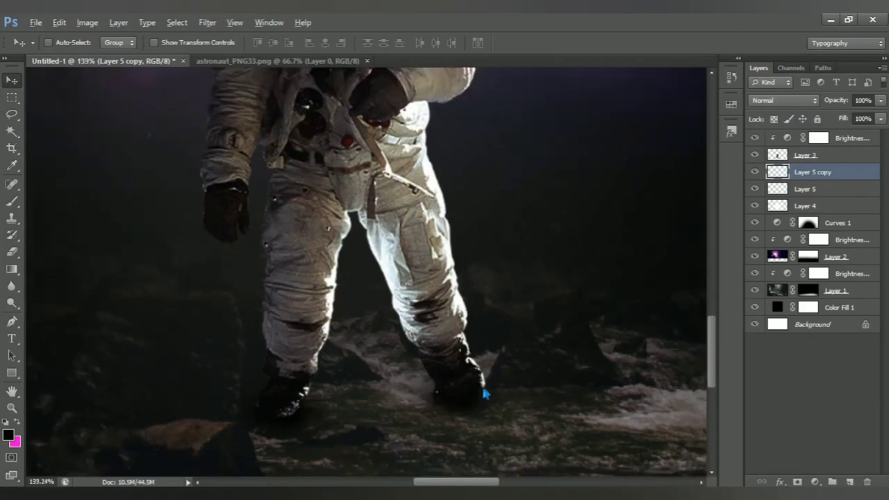
pyautogui.scroll(-5, 482, 391)
pyautogui.hscroll(3, 387, 326)
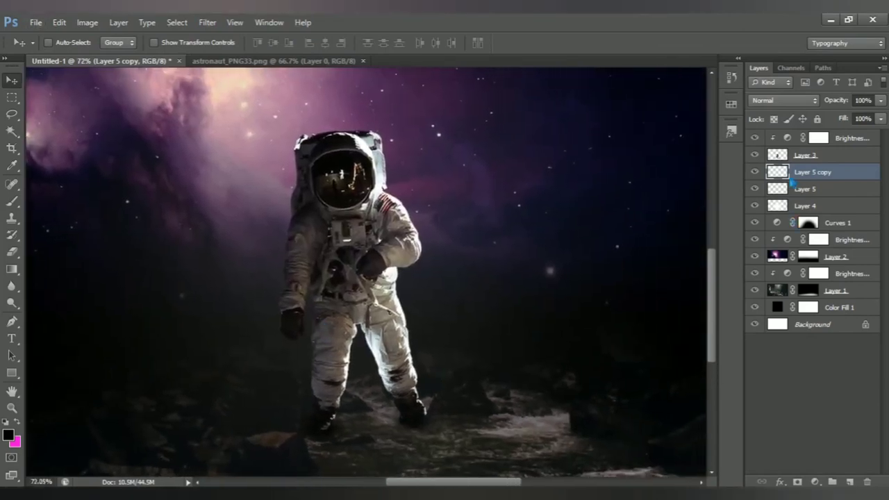
# - Fill the astronaut's outline with black on a new Layer 6, then deselect
pyautogui.click(783, 160)
pyautogui.keyDown('ctrl'); pyautogui.click(785, 161); pyautogui.keyUp('ctrl')
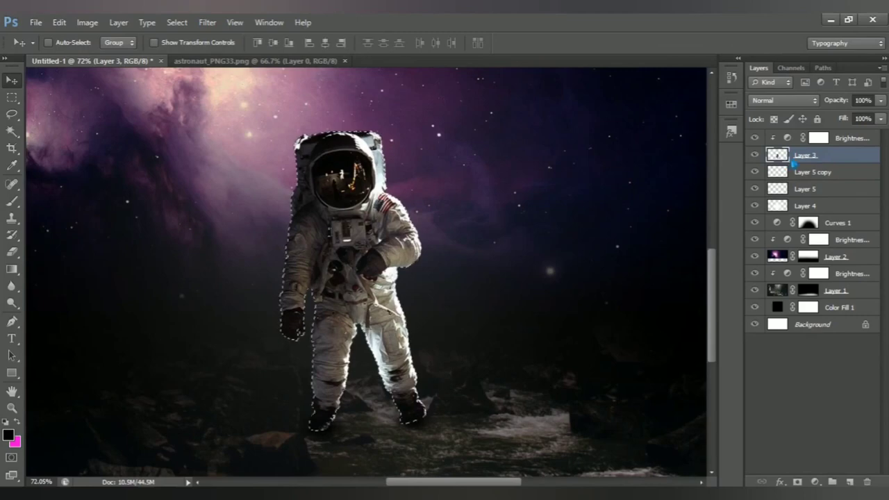
pyautogui.click(814, 179)
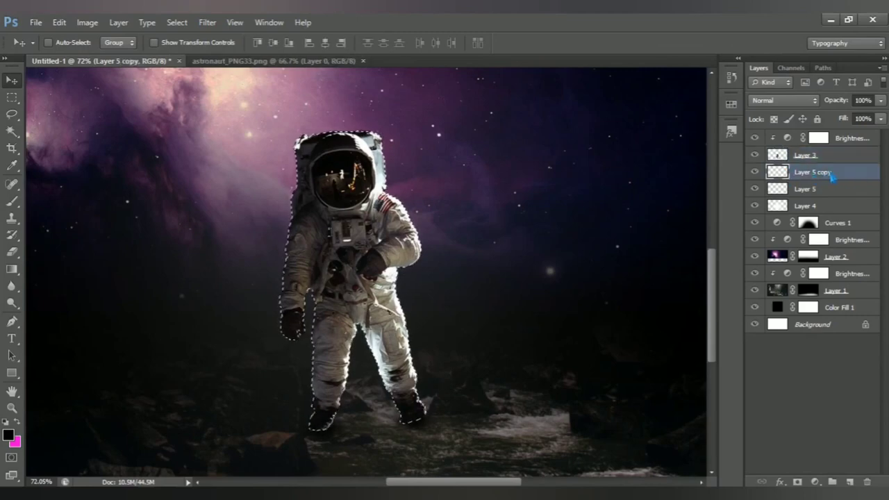
pyautogui.click(850, 481)
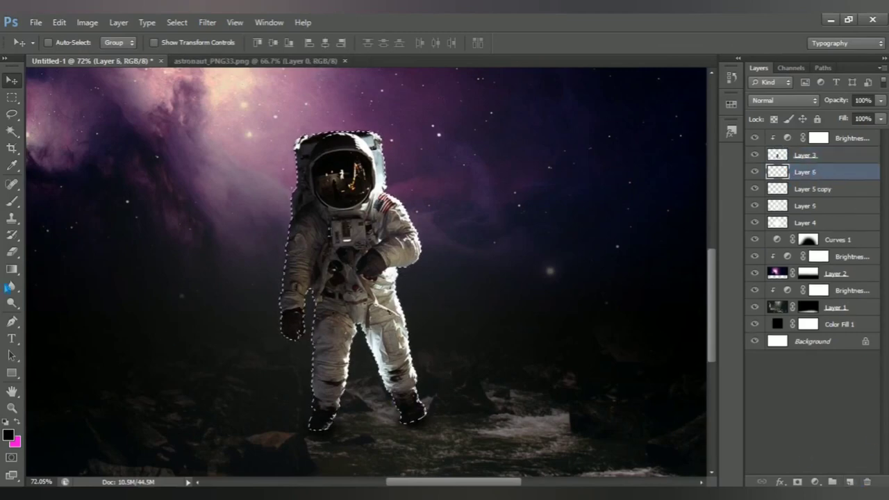
pyautogui.click(11, 201)
pyautogui.click(99, 204)
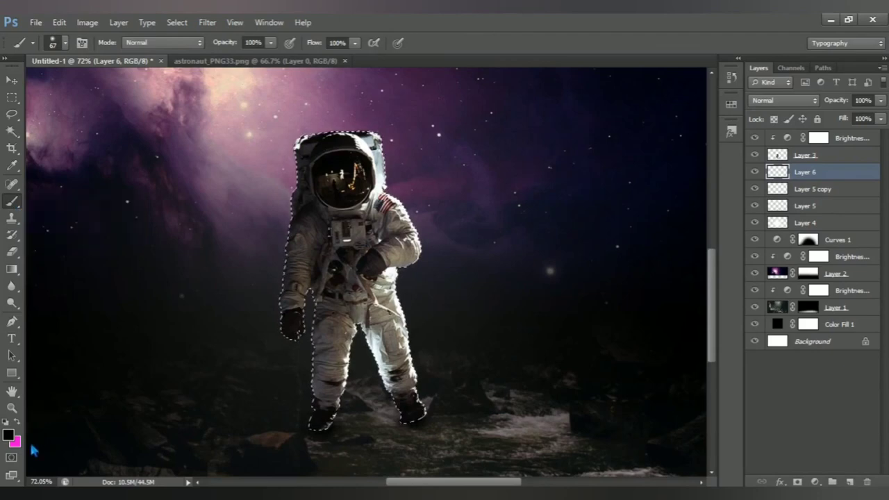
pyautogui.click(9, 434)
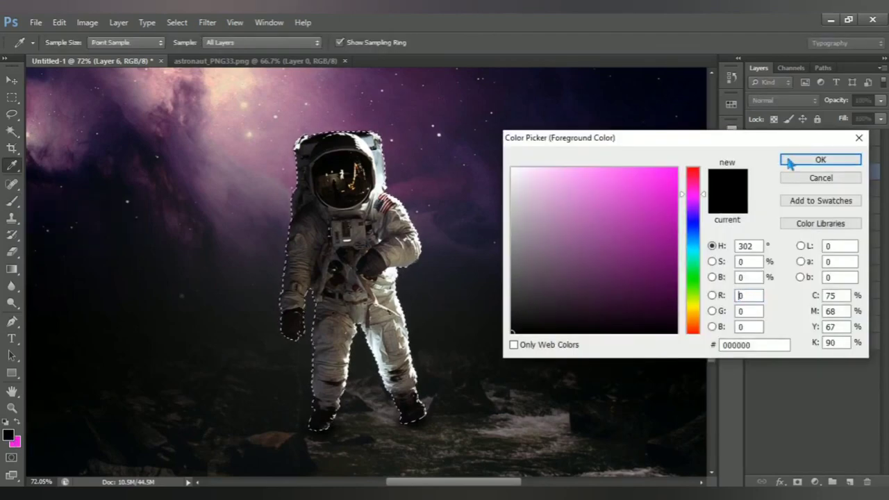
pyautogui.click(791, 159)
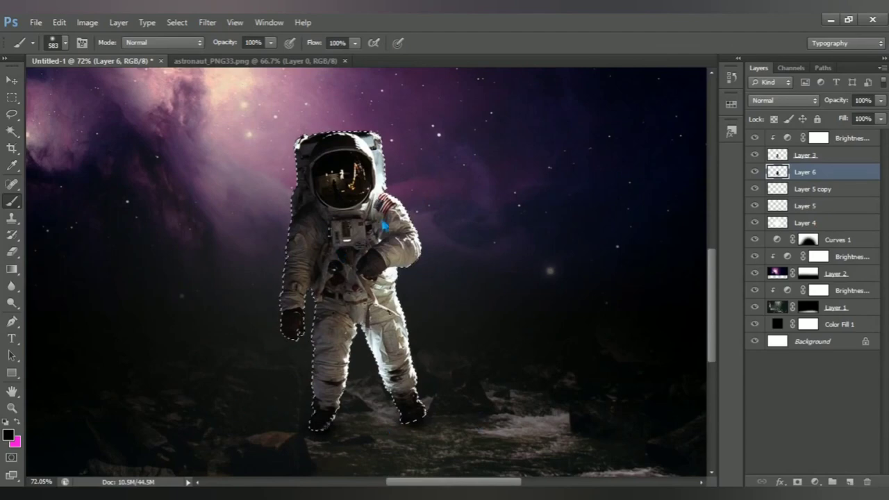
pyautogui.hotkey('ctrl', 'd')
# - Skew the black silhouette flat across the ground toward the right
pyautogui.hotkey('ctrl', 't')
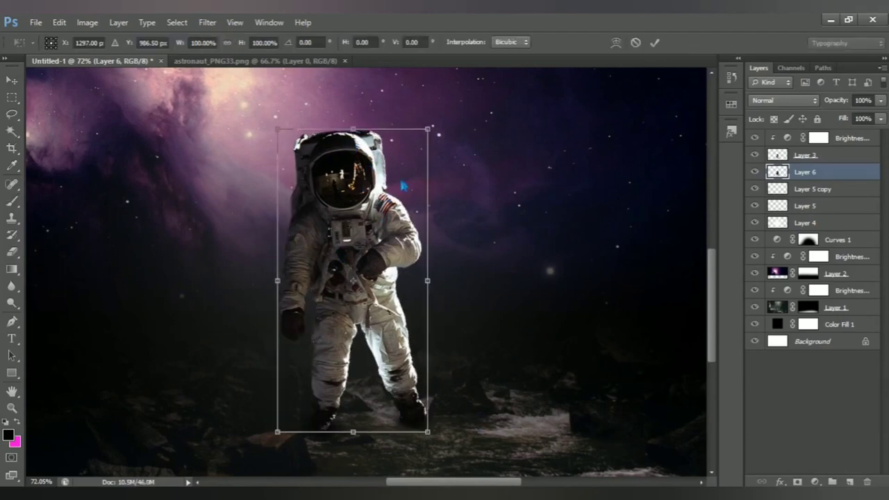
pyautogui.moveTo(359, 134)
pyautogui.mouseDown()
pyautogui.moveTo(574, 368)
pyautogui.moveTo(570, 359)
pyautogui.mouseUp()
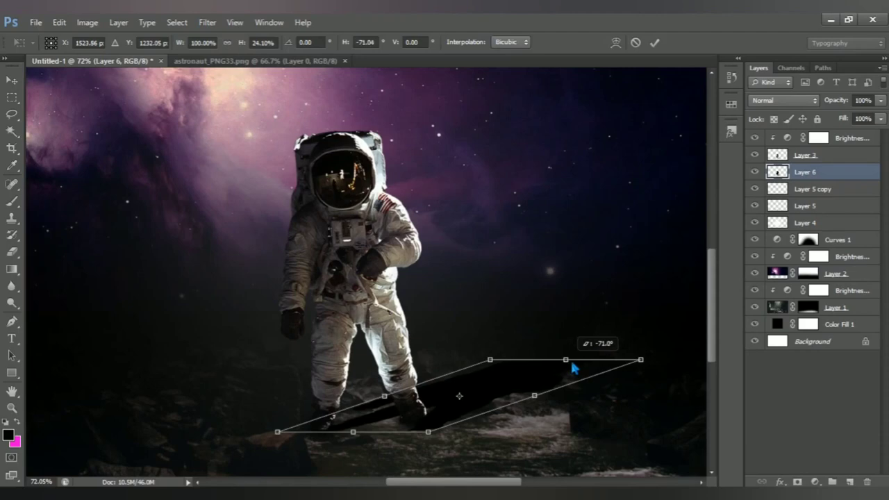
pyautogui.press('Return')
pyautogui.press('b')
pyautogui.click(207, 22)
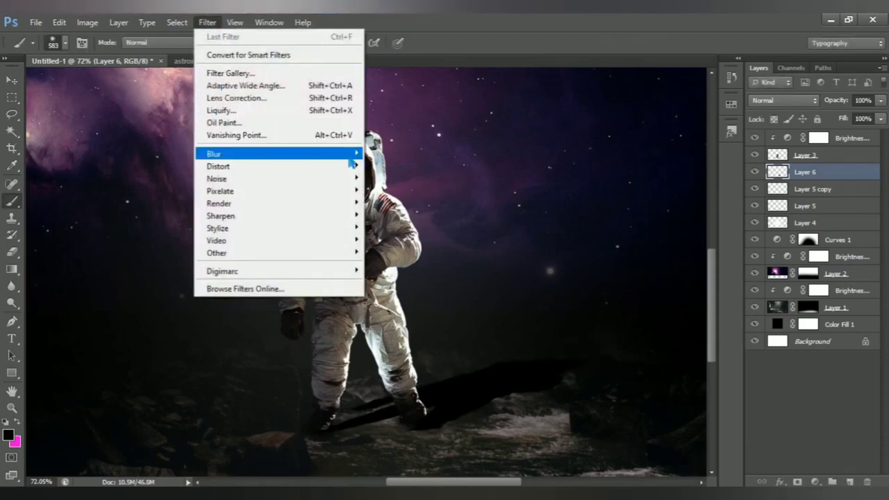
# - Apply a 19.6-pixel Gaussian Blur to the cast shadow on Layer 6
pyautogui.moveTo(278, 154)
pyautogui.click(399, 246)
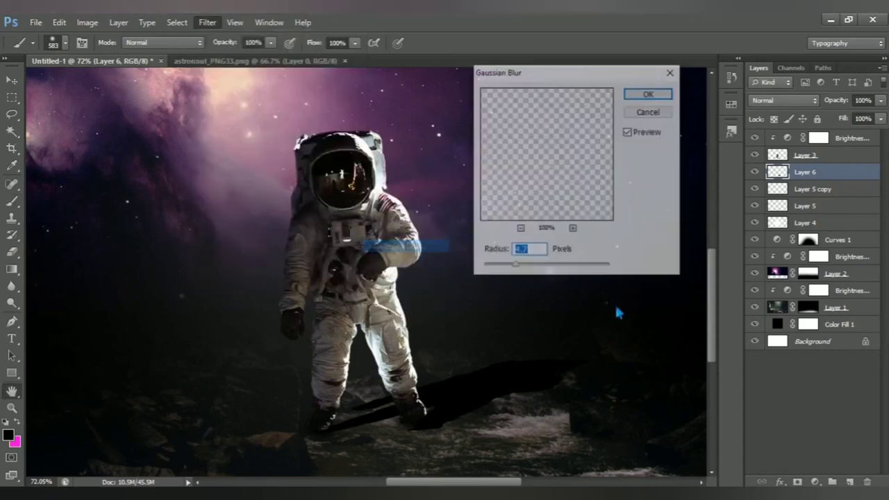
pyautogui.moveTo(515, 266); pyautogui.dragTo(538, 267)
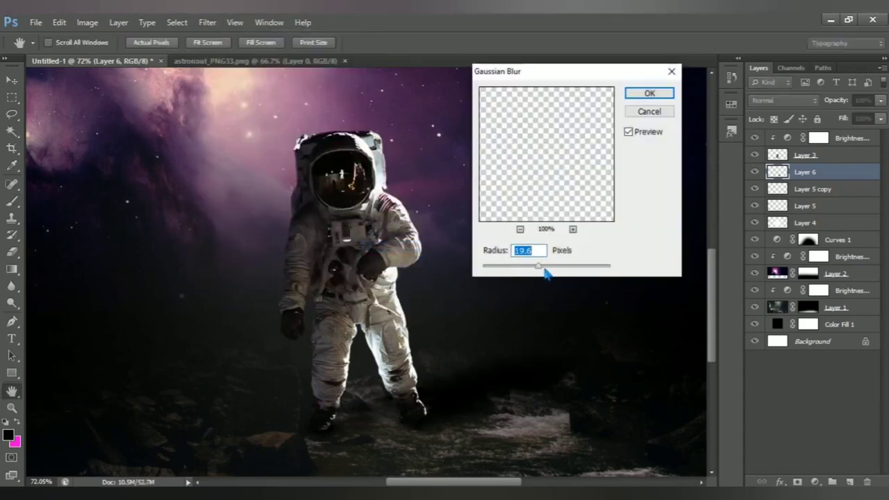
pyautogui.click(650, 93)
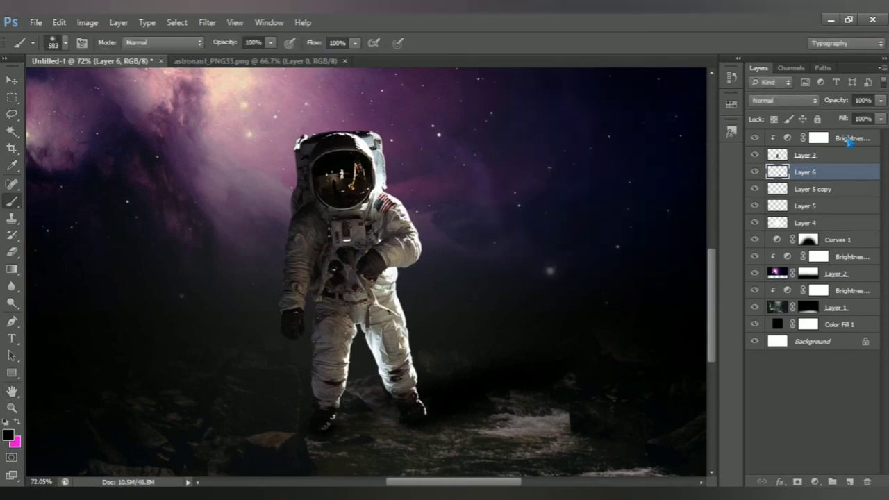
# - Add a Color Balance adjustment layer above Brightness/Contrast 3
pyautogui.click(849, 142)
pyautogui.scroll(-1, 427, 285)
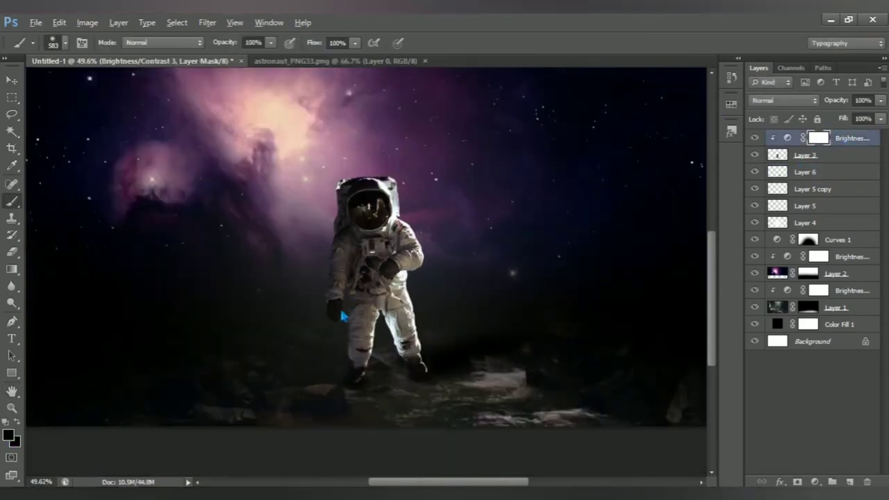
pyautogui.scroll(-1, 308, 337)
pyautogui.scroll(1, 308, 337)
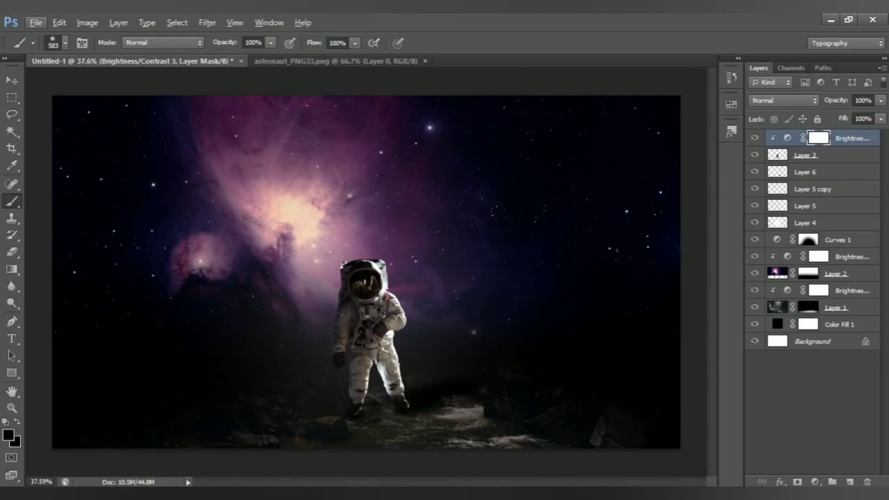
pyautogui.click(814, 481)
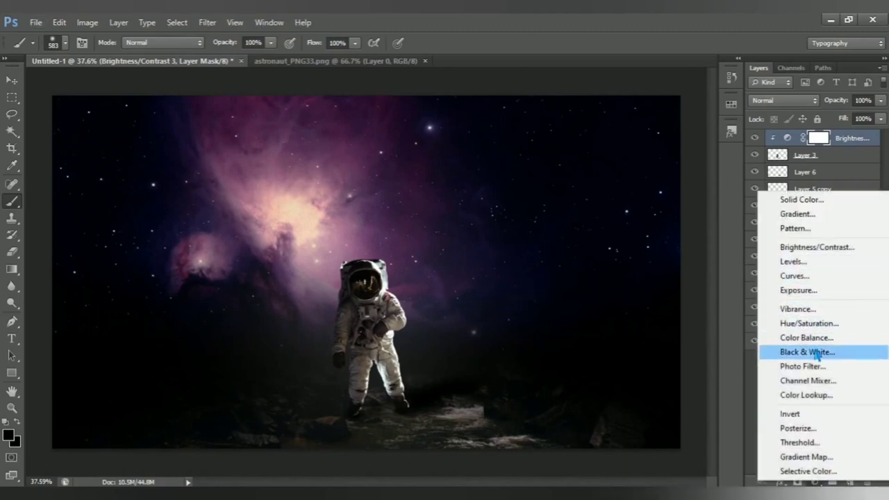
pyautogui.click(837, 340)
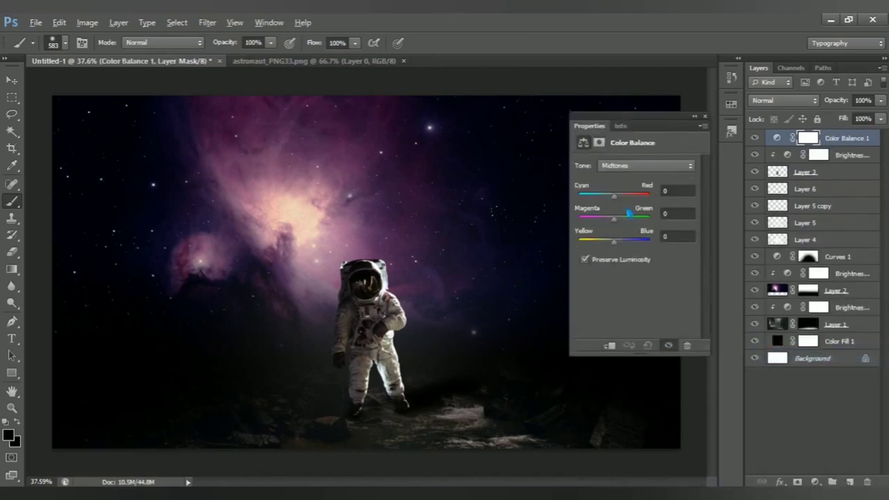
# - Set the Color Balance midtones to red +31, magenta −25, blue +31
pyautogui.press('alt')
pyautogui.write('-2')
pyautogui.moveTo(620, 205); pyautogui.dragTo(627, 204)
pyautogui.moveTo(619, 227); pyautogui.dragTo(611, 226)
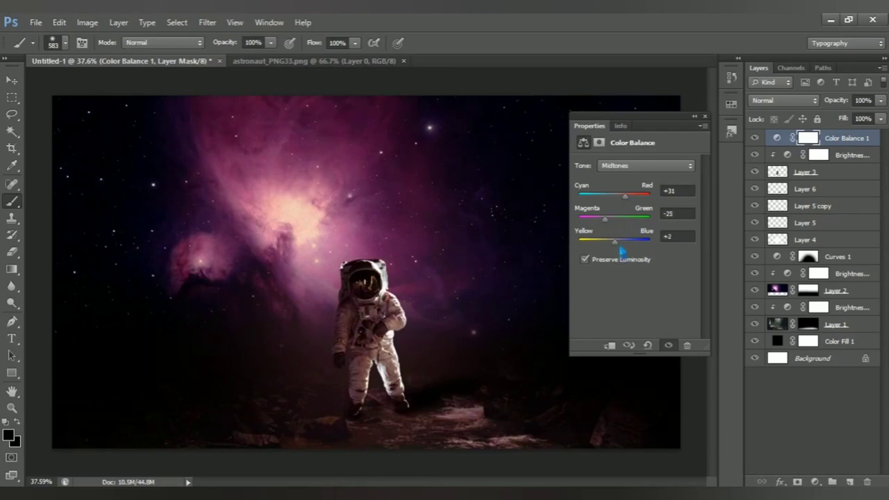
pyautogui.moveTo(623, 250); pyautogui.dragTo(630, 250)
pyautogui.click(680, 237)
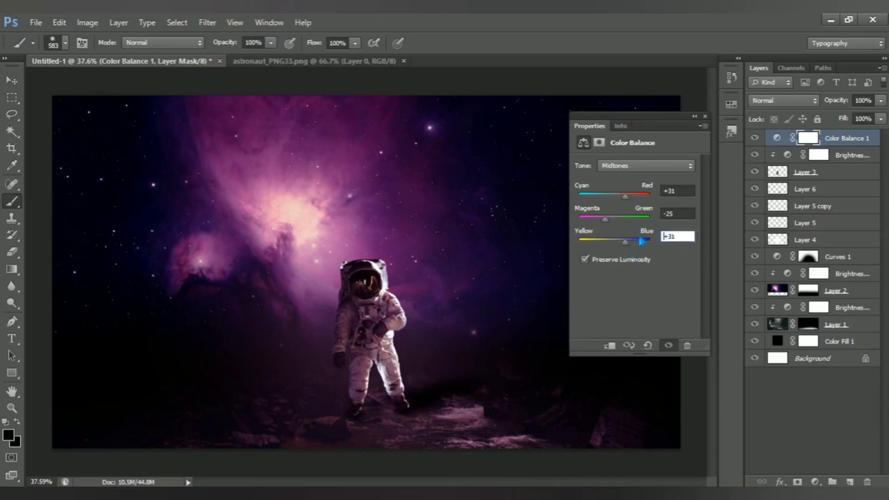
pyautogui.click(731, 131)
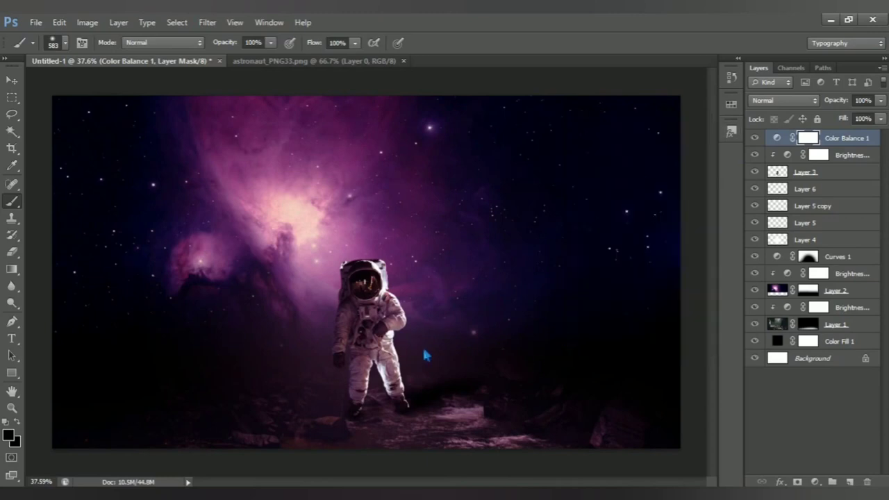
# - Zoom in on the astronaut, shrink the brush to 60 px, and add empty Layer 7
pyautogui.scroll(2, 402, 347)
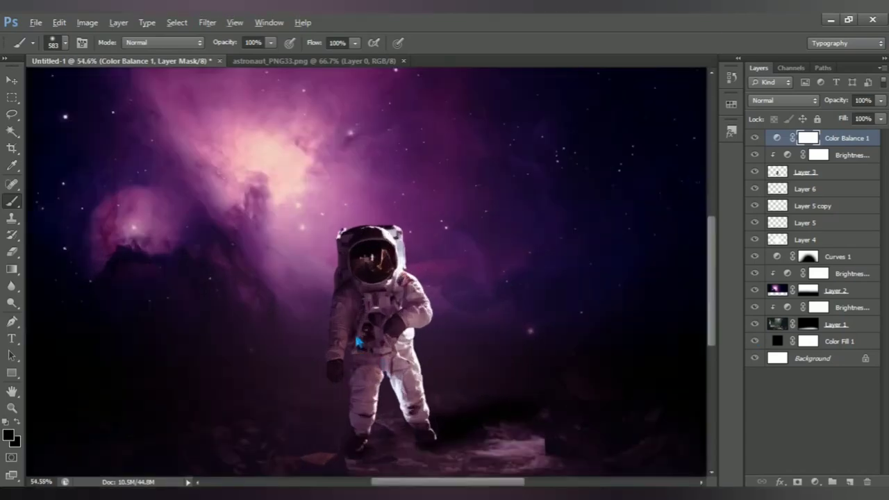
pyautogui.scroll(3, 410, 341)
pyautogui.scroll(2, 417, 337)
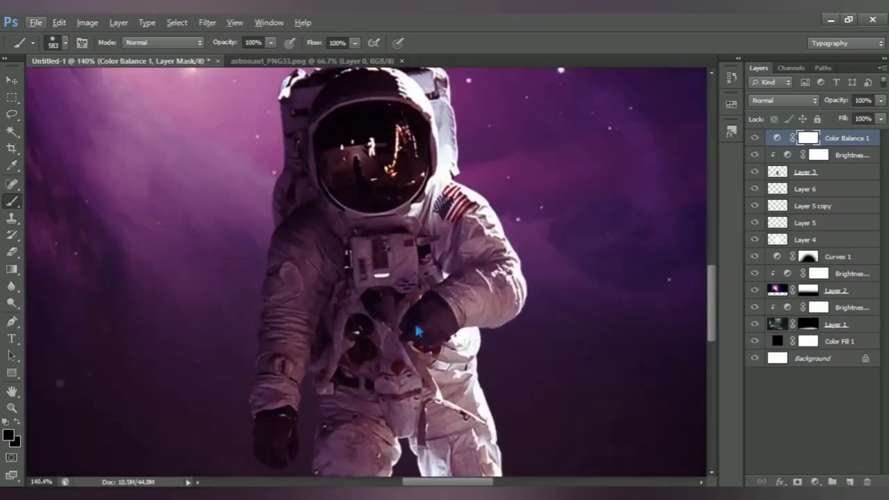
pyautogui.moveTo(416, 325); pyautogui.dragTo(285, 327)
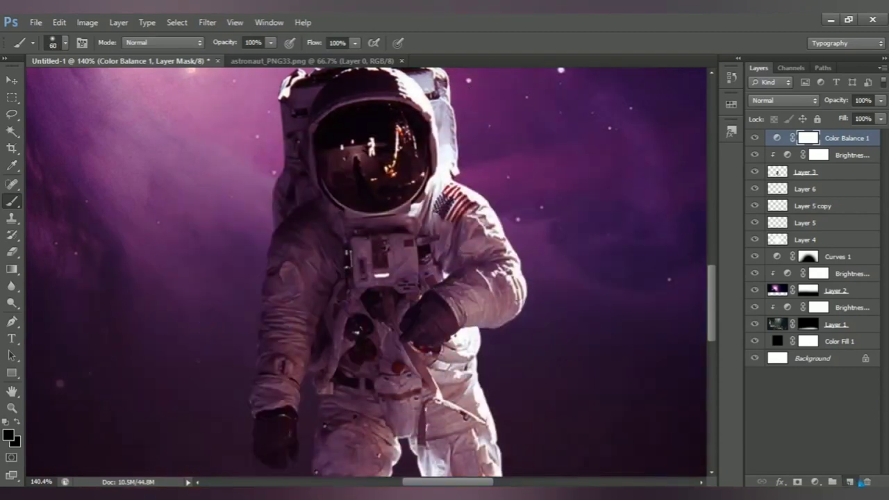
pyautogui.click(849, 481)
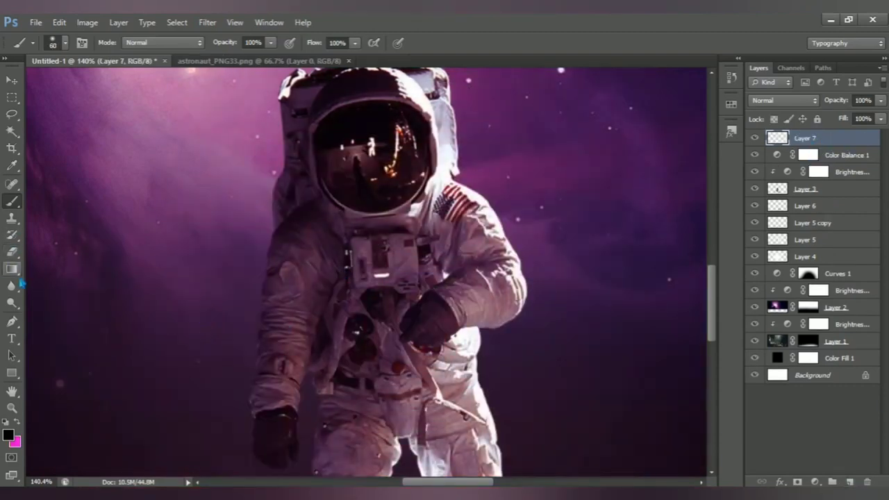
# - Draw an inverted triangle path over the astronaut's helmet and chest with the Pen Tool
pyautogui.moveTo(12, 322); pyautogui.dragTo(80, 332)
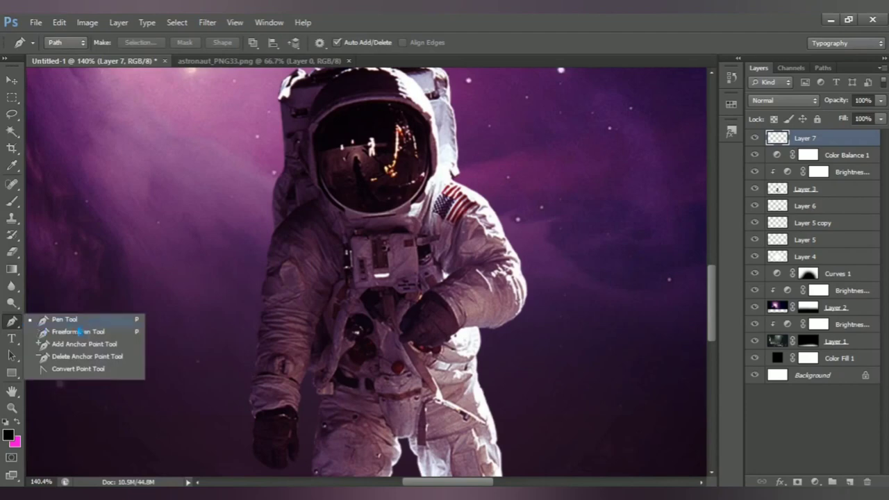
pyautogui.click(122, 322)
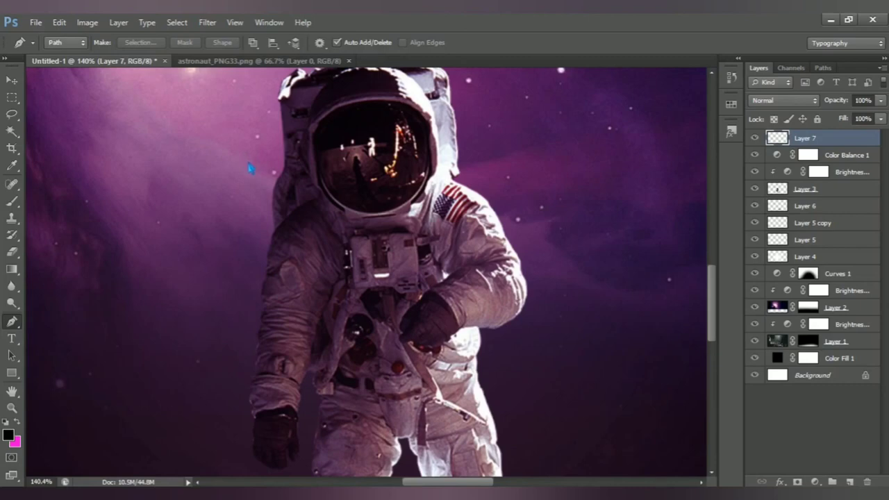
pyautogui.click(244, 161)
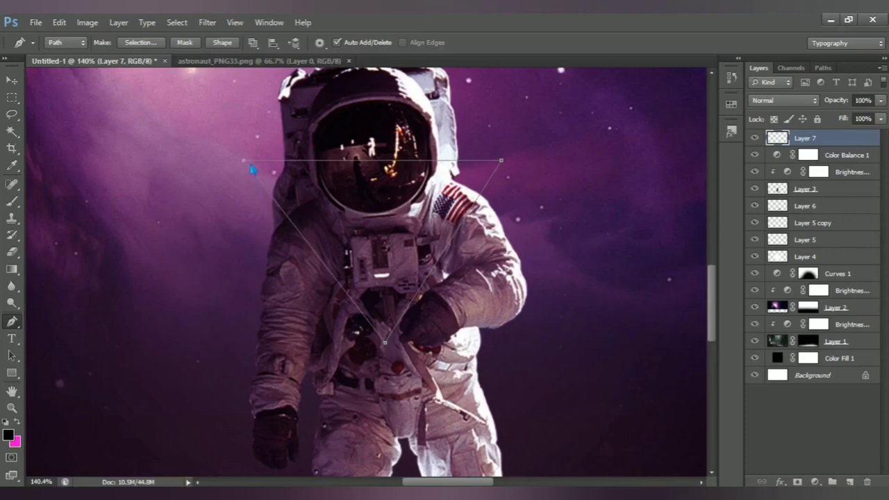
pyautogui.scroll(-3, 416, 327)
pyautogui.scroll(-2, 407, 322)
pyautogui.scroll(3, 391, 324)
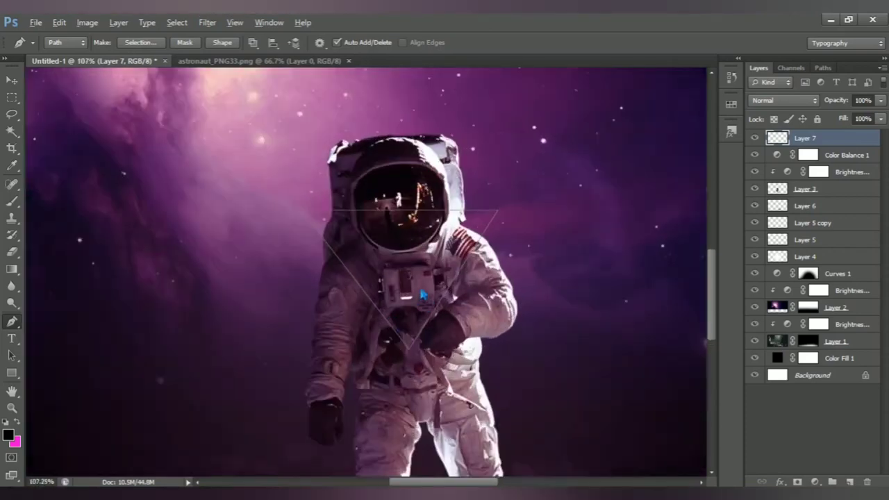
pyautogui.scroll(2, 316, 247)
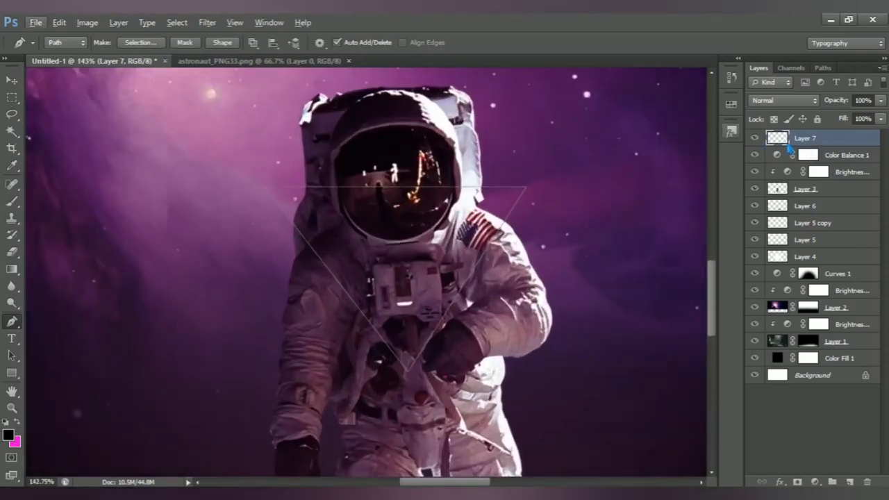
pyautogui.scroll(1, 284, 200)
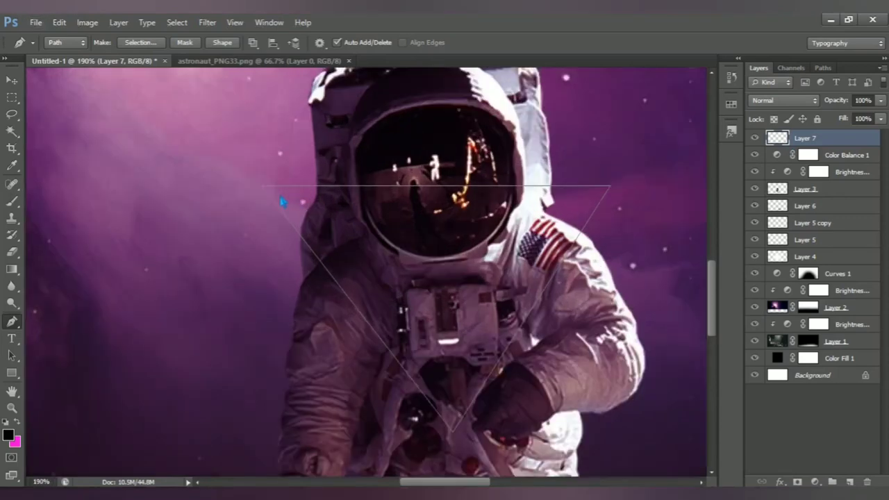
pyautogui.scroll(2, 283, 202)
pyautogui.click(283, 201)
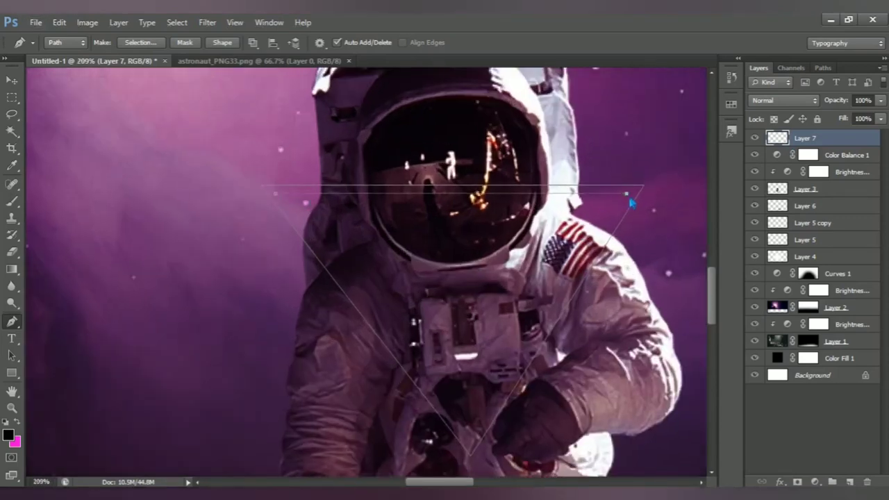
pyautogui.click(473, 442)
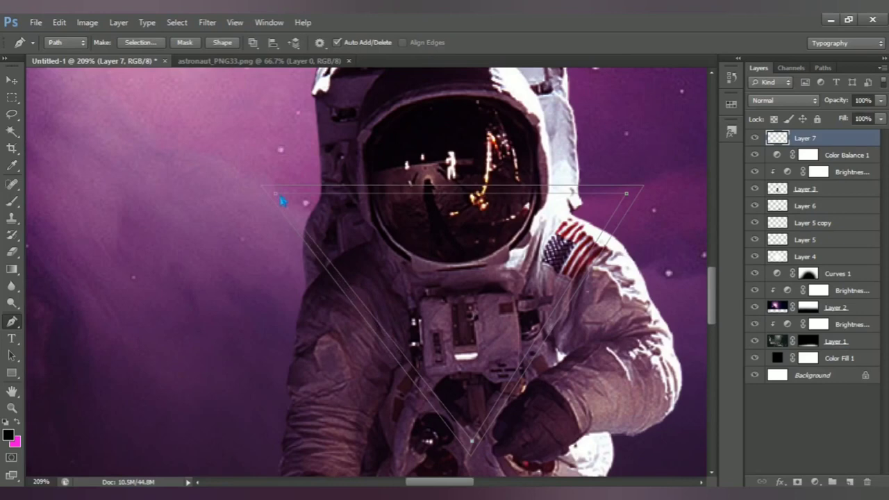
# - Fit the image in view and convert the triangle path into a selection
pyautogui.hotkey('ctrl', '0')
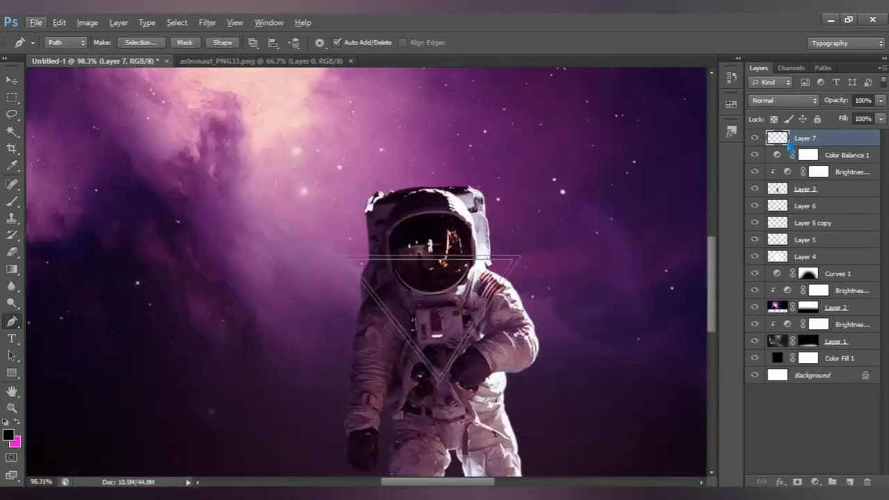
pyautogui.keyDown('ctrl'); pyautogui.click(778, 138); pyautogui.keyUp('ctrl')
pyautogui.click(413, 204)
pyautogui.hotkey('ctrl', 'Return')
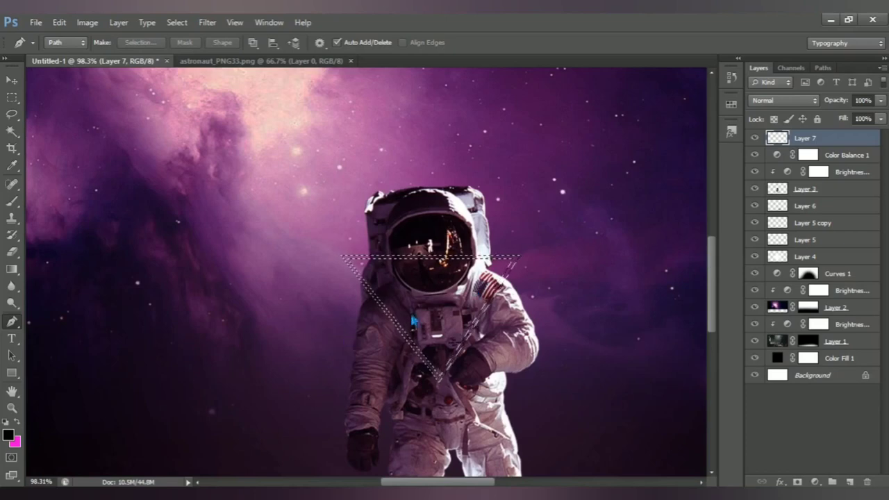
# - Paint the triangle selection edges black with a 414 px brush on Layer 7, then deselect
pyautogui.rightClick(12, 201)
pyautogui.click(66, 200)
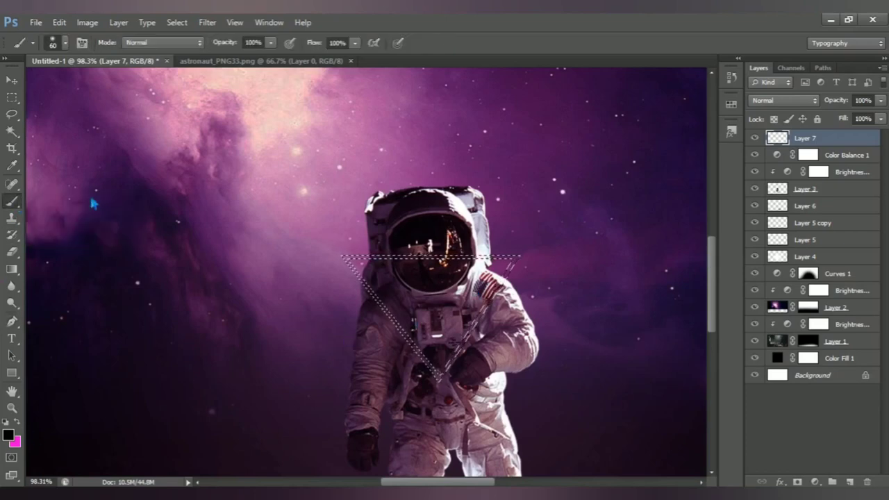
pyautogui.click(379, 288)
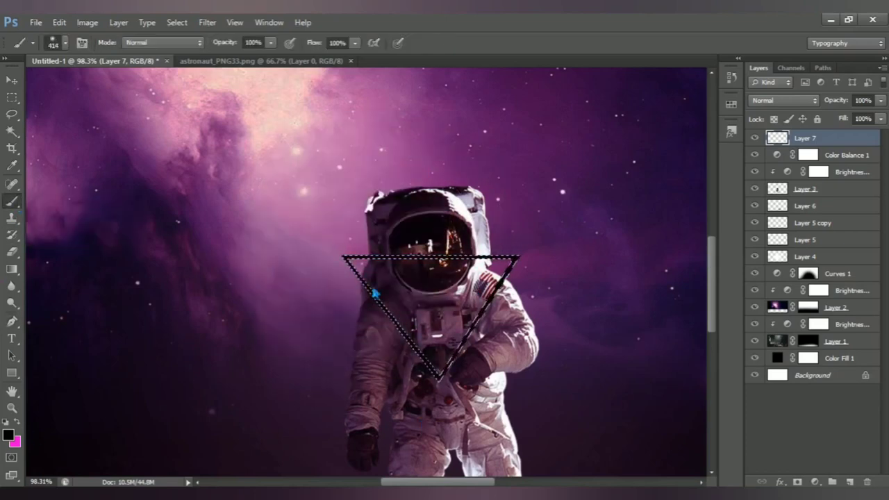
pyautogui.hotkey('ctrl', 'd')
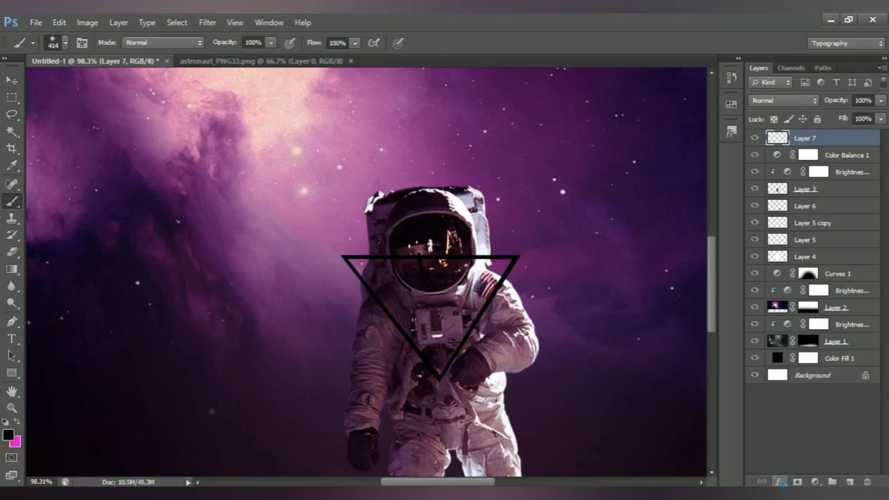
pyautogui.click(781, 481)
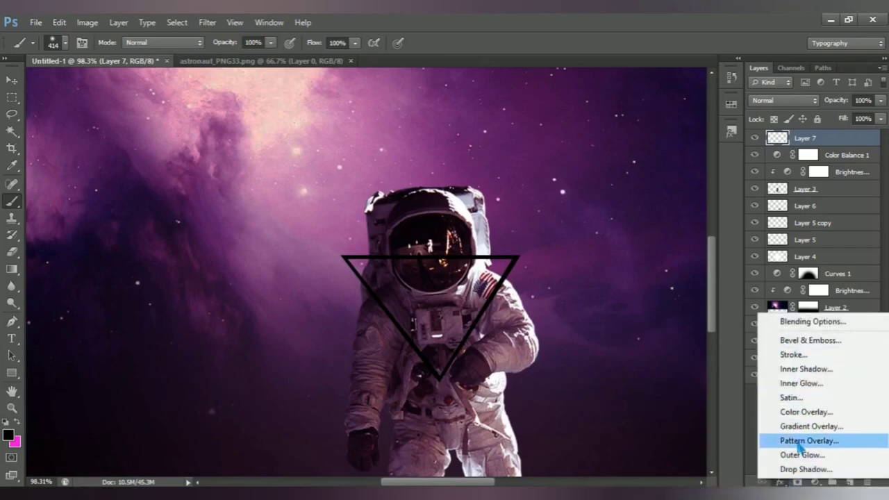
# - Give the triangle outline a Foreground to Background black-to-magenta Gradient Overlay
pyautogui.click(833, 426)
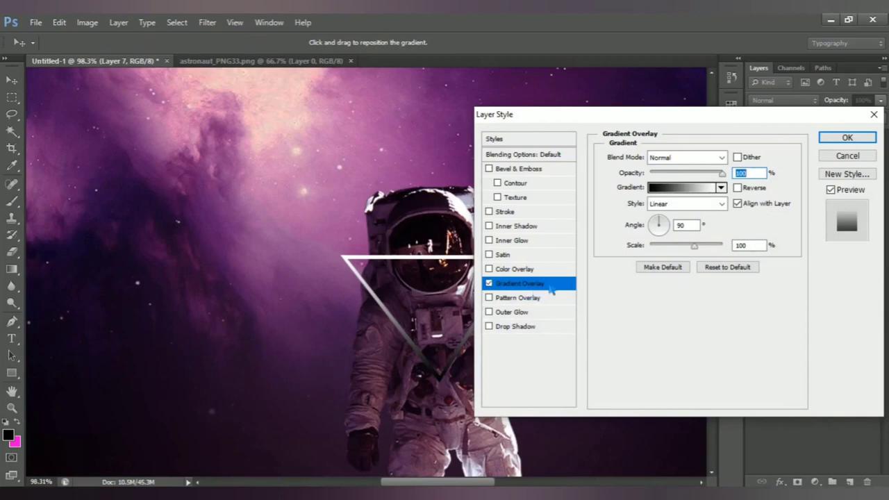
pyautogui.click(660, 188)
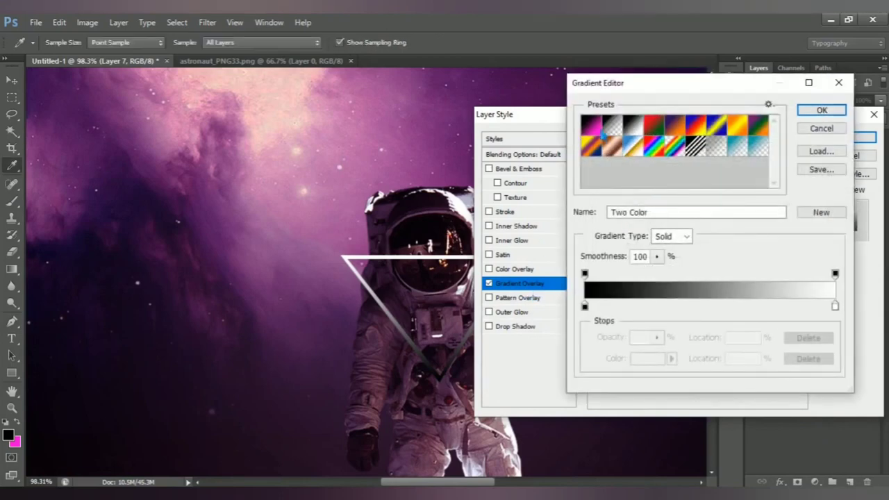
pyautogui.click(594, 127)
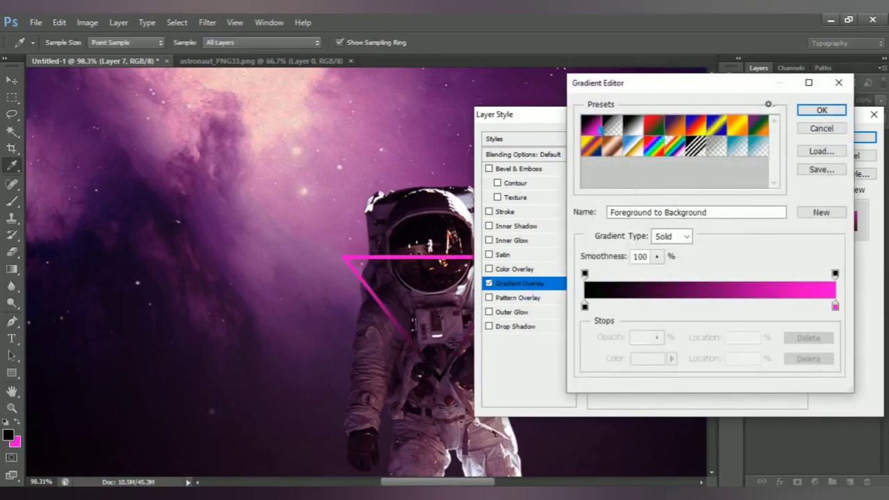
pyautogui.click(818, 110)
# - Enable the triangle's Outer Glow at 92% opacity with cyan color 00deff
pyautogui.click(540, 314)
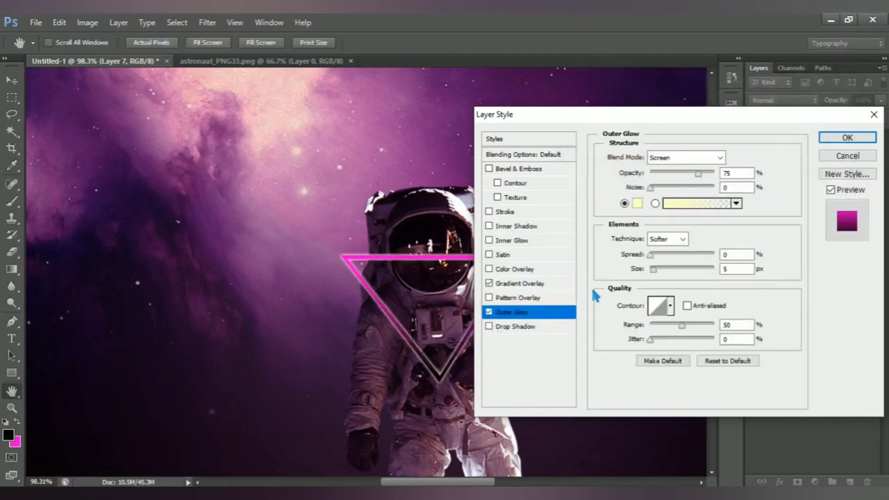
pyautogui.click(701, 175)
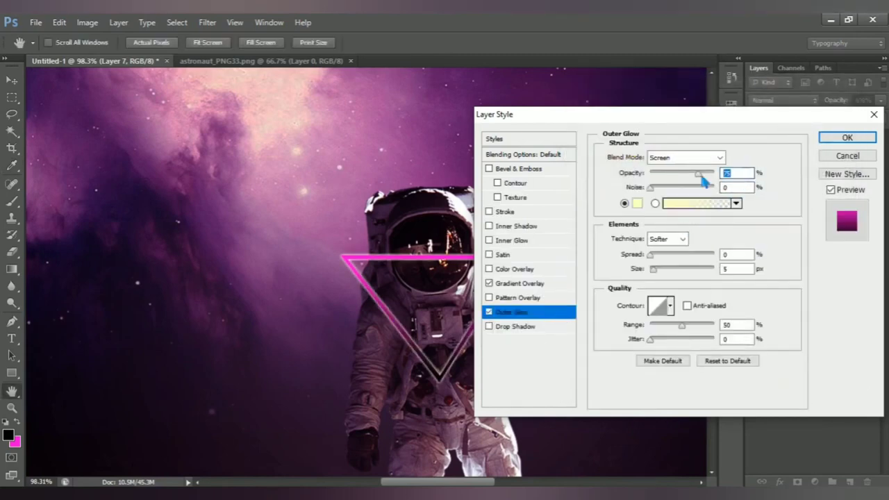
pyautogui.write('92')
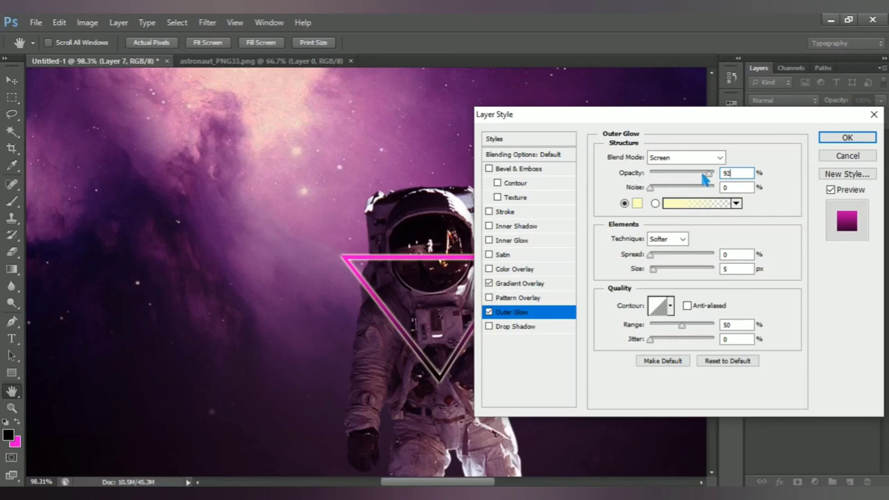
pyautogui.click(700, 203)
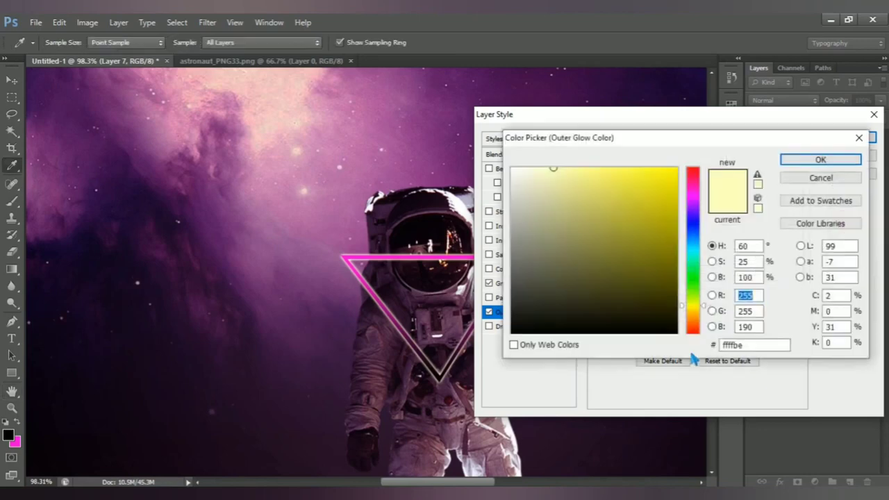
pyautogui.click(722, 346)
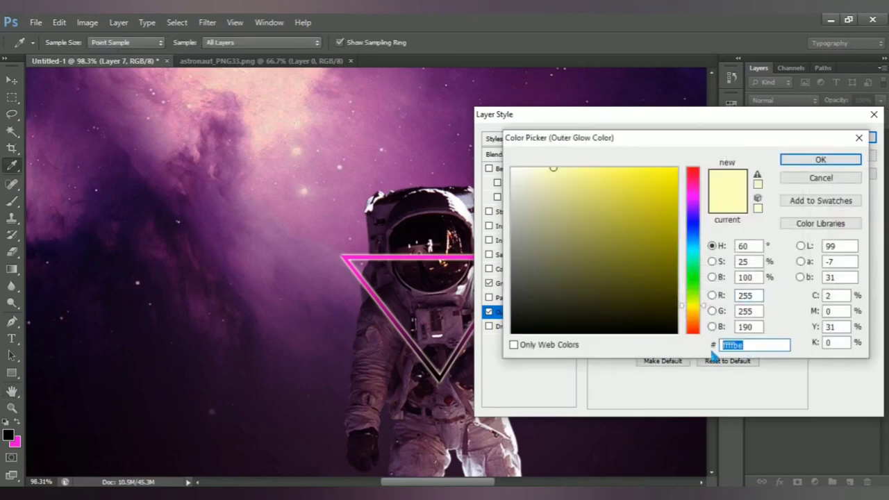
pyautogui.write('00')
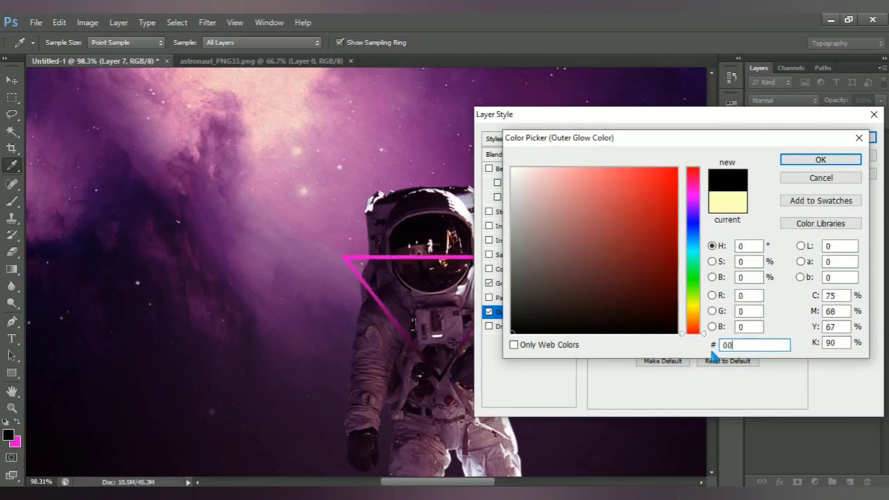
pyautogui.write('de')
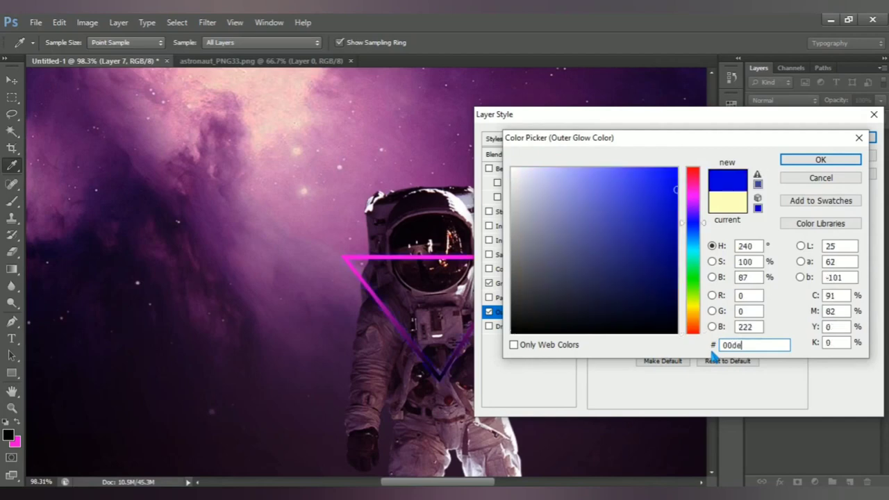
pyautogui.write('ff')
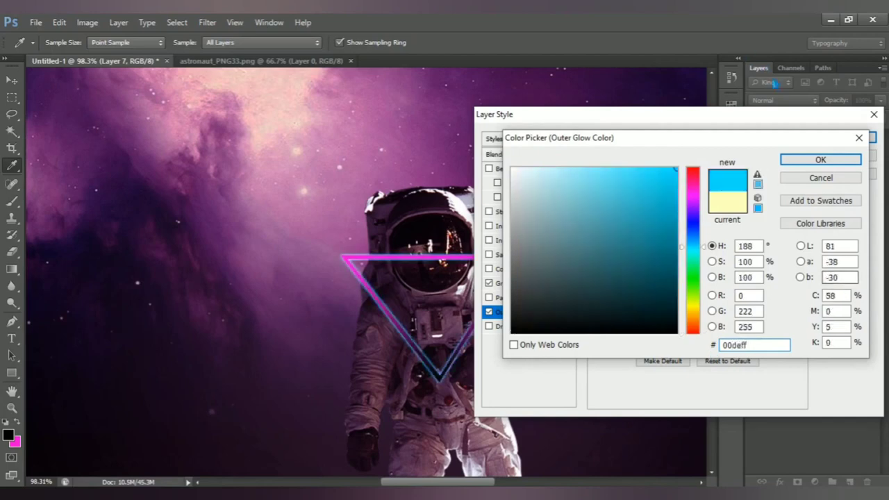
pyautogui.click(821, 160)
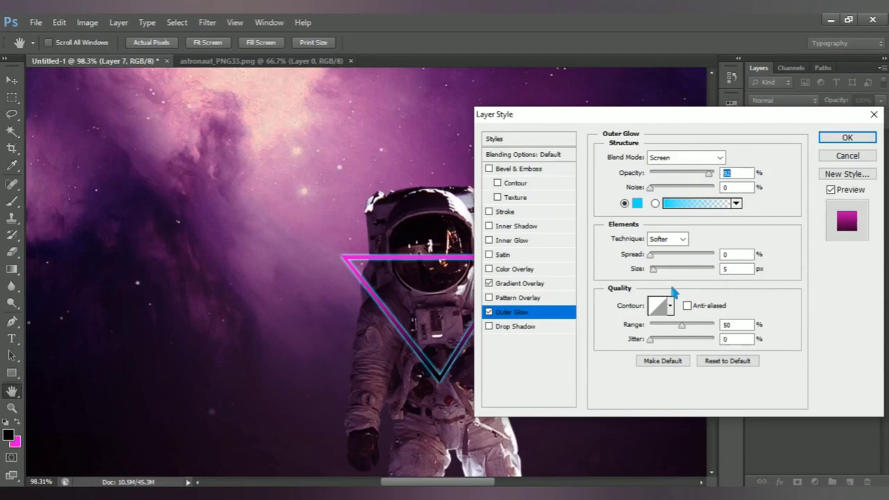
# - Set the glow spread to 14% and size to 16 px, then apply the layer style
pyautogui.click(655, 261)
pyautogui.moveTo(658, 264); pyautogui.dragTo(662, 271)
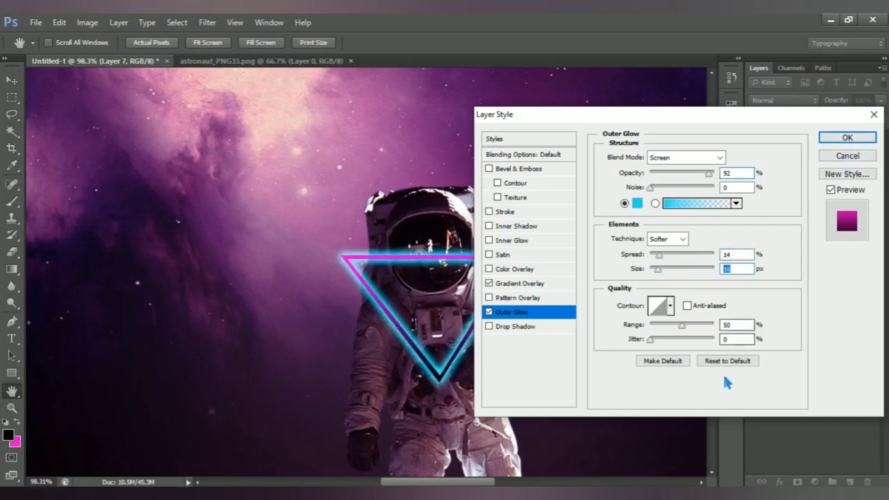
pyautogui.click(831, 189)
pyautogui.click(831, 189)
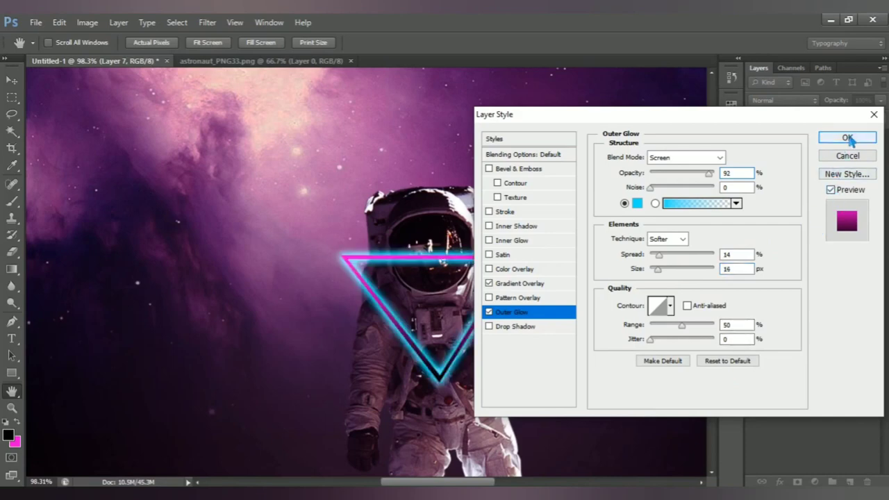
pyautogui.click(848, 138)
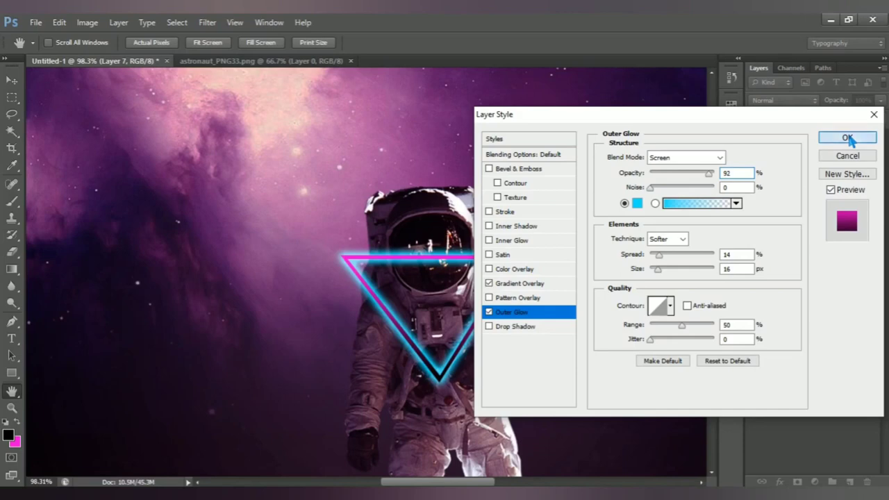
# - Mask Layer 7 and paint black with a ~30 px brush over the edge crossing the visor
pyautogui.scroll(2, 433, 291)
pyautogui.scroll(2, 433, 291)
pyautogui.press('alt')
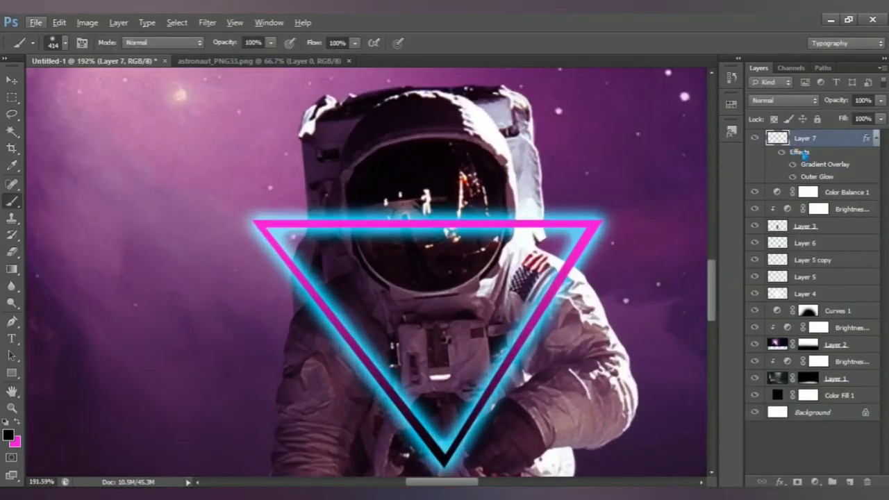
pyautogui.click(798, 481)
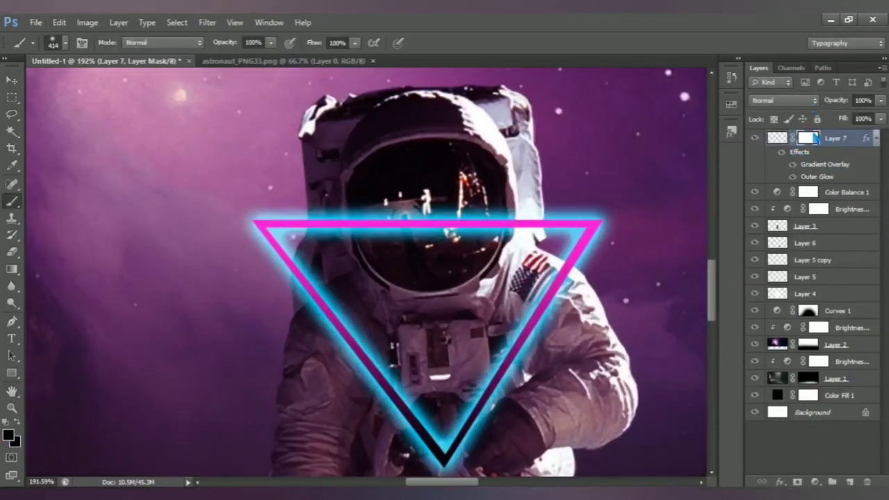
pyautogui.rightClick(12, 201)
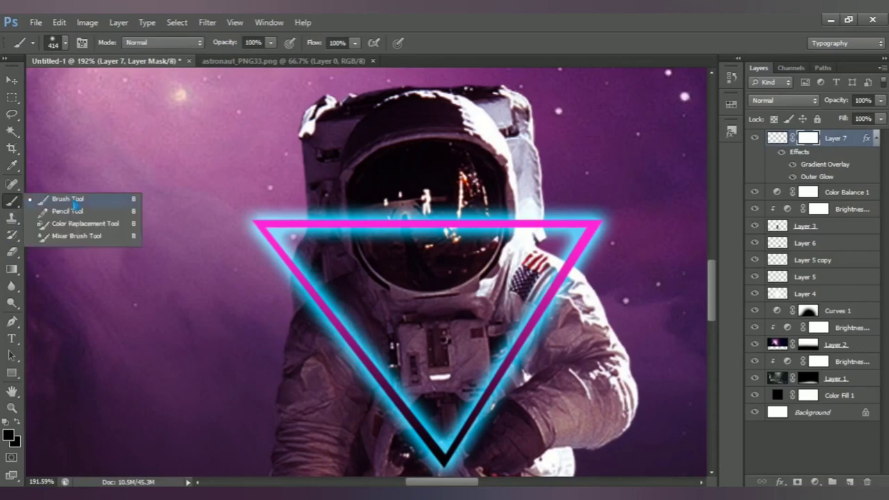
pyautogui.click(69, 199)
pyautogui.moveTo(356, 205)
pyautogui.mouseDown()
pyautogui.moveTo(330, 234)
pyautogui.moveTo(524, 225)
pyautogui.moveTo(479, 242)
pyautogui.mouseUp()
pyautogui.moveTo(425, 223); pyautogui.dragTo(479, 223)
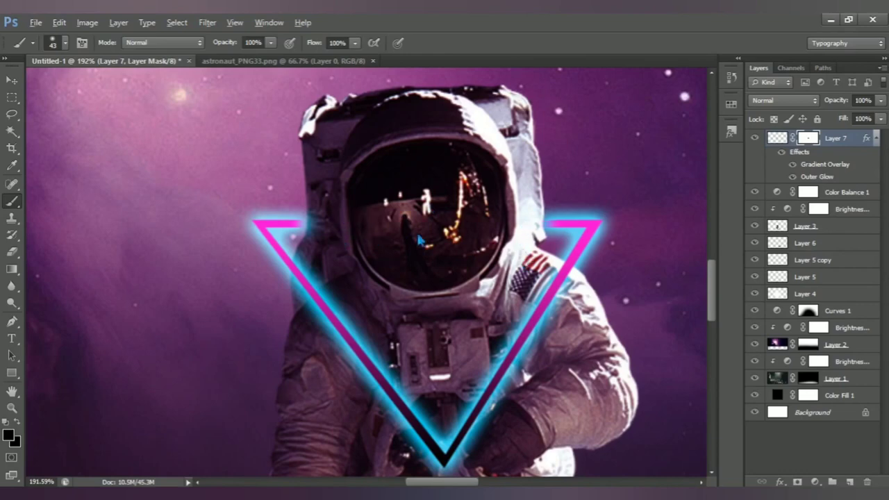
# - Fit the whole image in the window and bring up the VLC media player
pyautogui.hotkey('ctrl', '0')
pyautogui.scroll(-2, 420, 255)
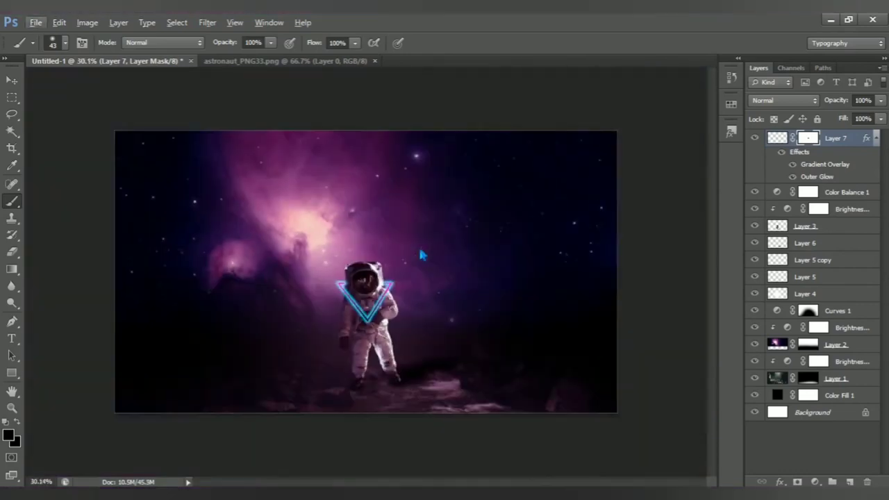
pyautogui.scroll(1, 420, 254)
pyautogui.scroll(-1, 420, 327)
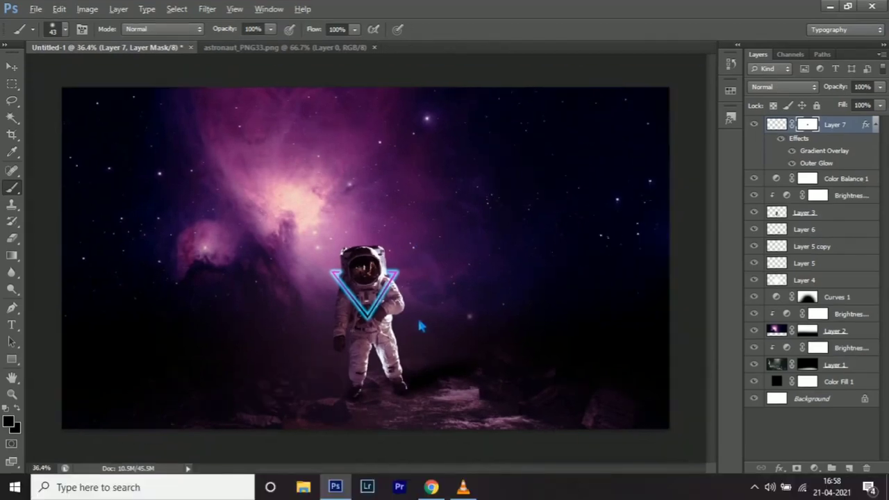
pyautogui.click(463, 487)
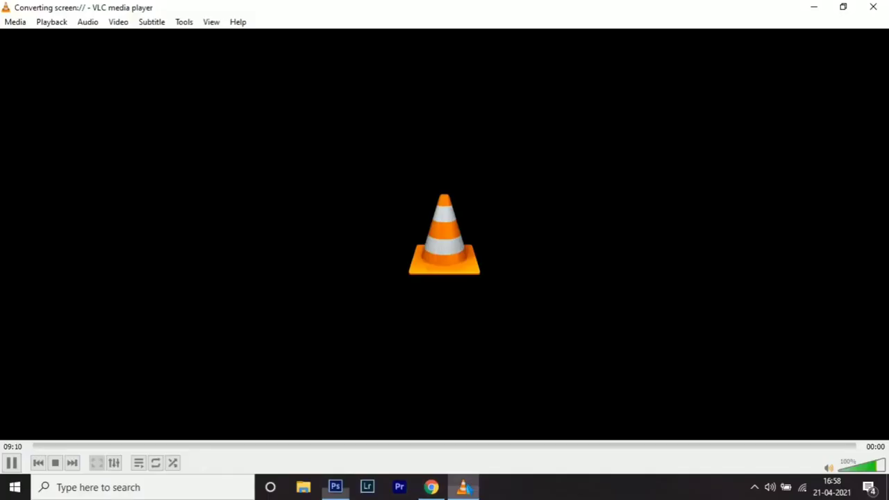